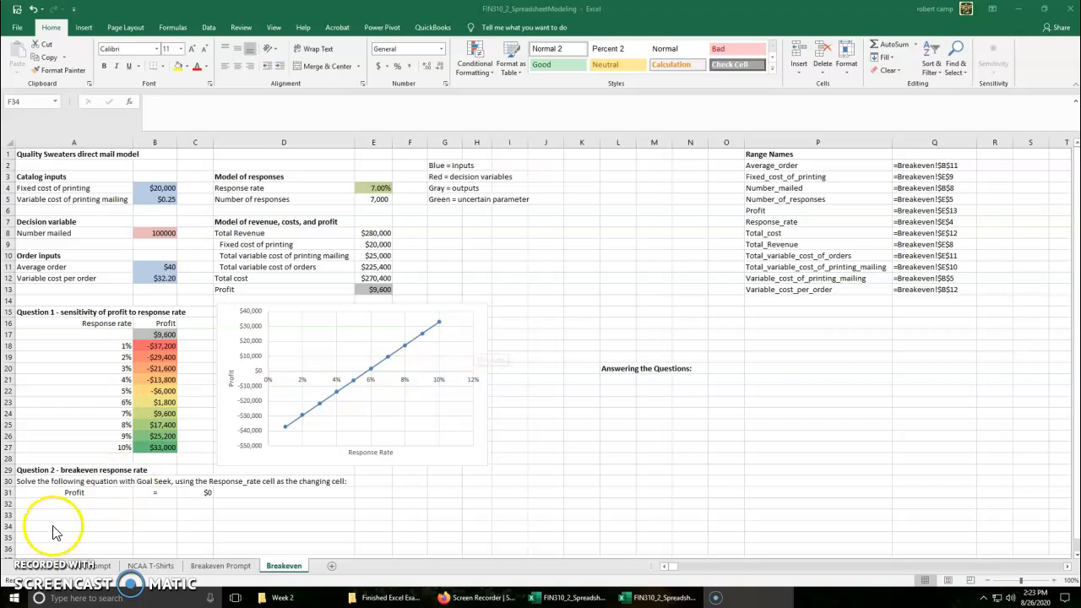
Step: Clear the target value next to "Profit =" in C31 and open Goal Seek
{"action": "left_click", "coordinate": [195, 497]}
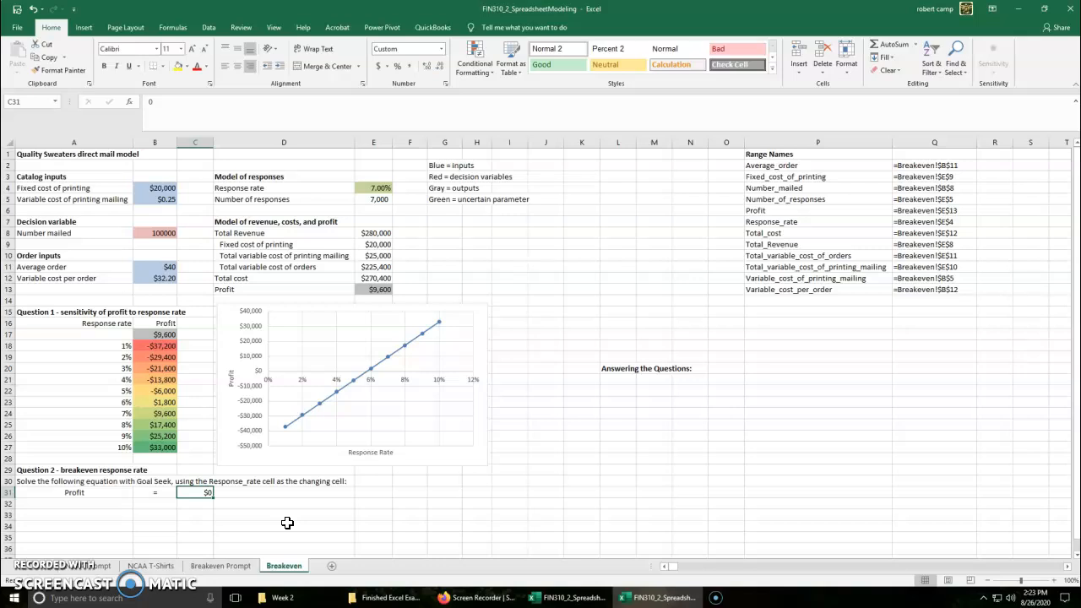
{"action": "key", "text": "Delete"}
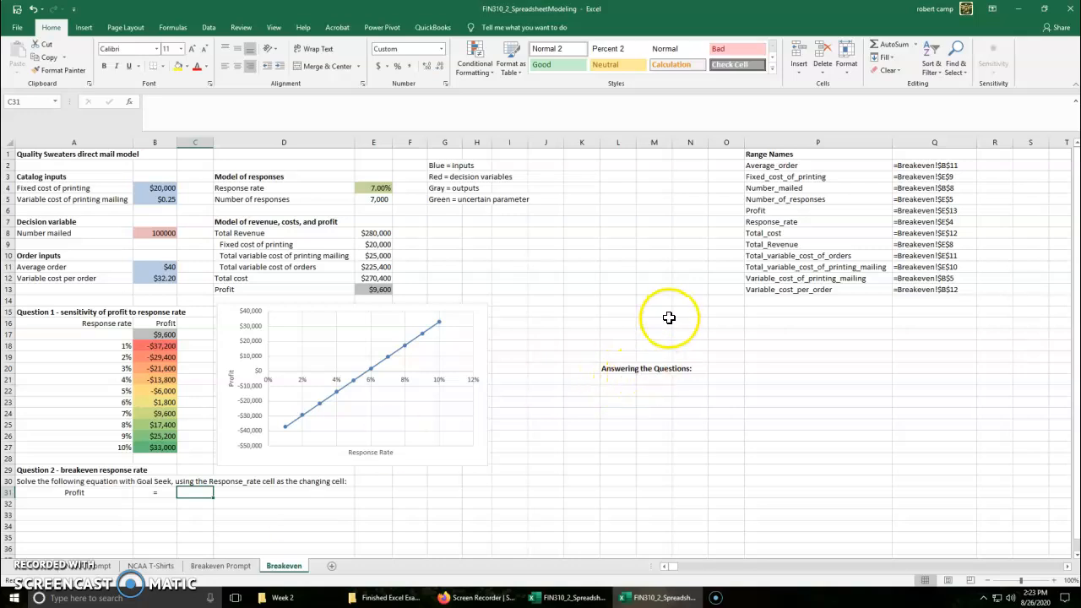
{"action": "left_click", "coordinate": [208, 24]}
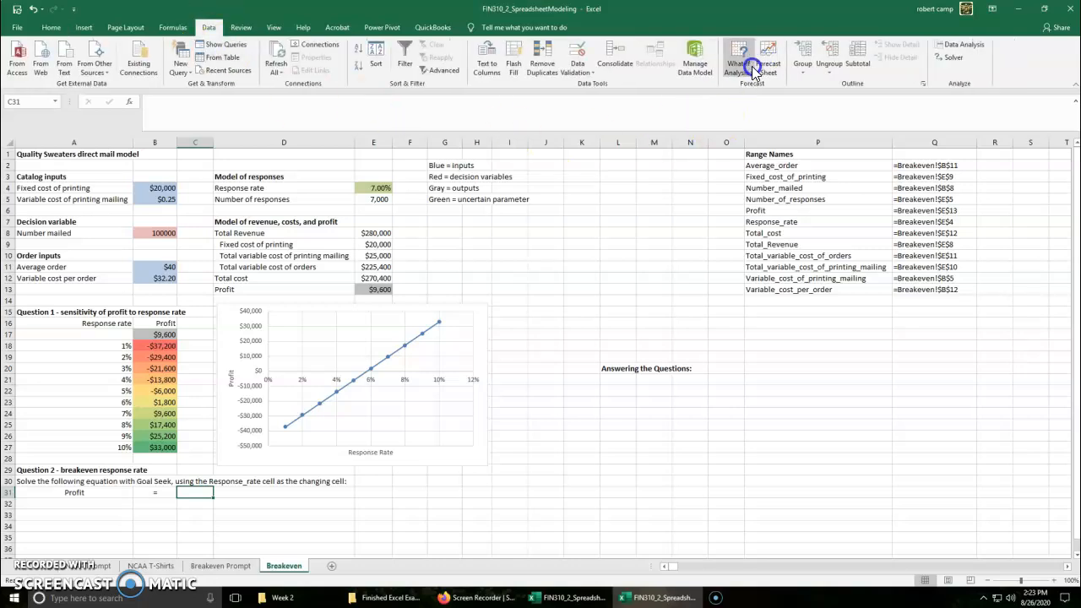
{"action": "left_click", "coordinate": [744, 69]}
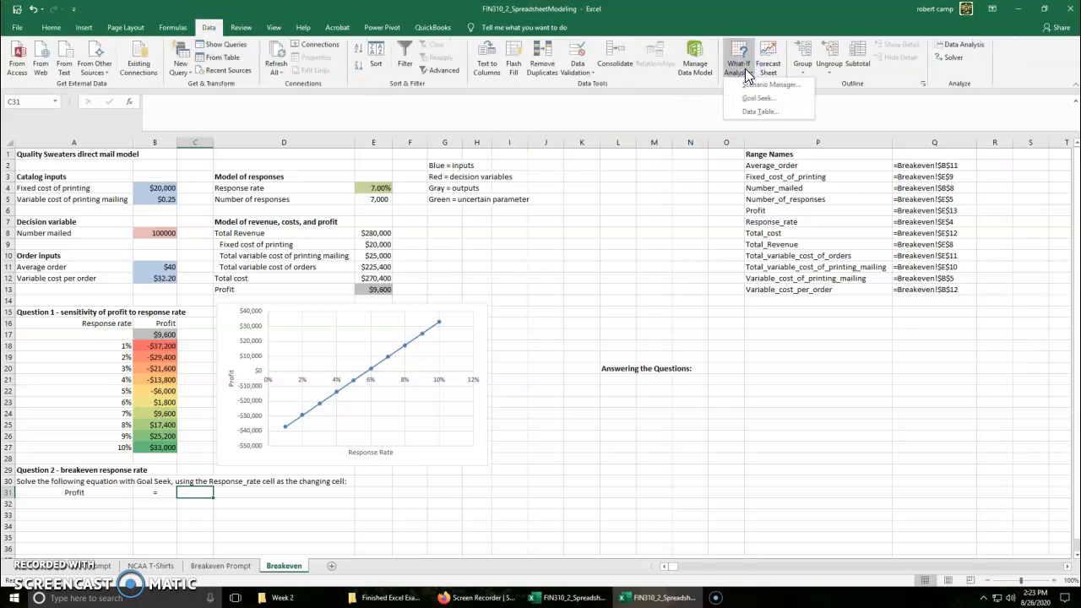
{"action": "left_click", "coordinate": [762, 100]}
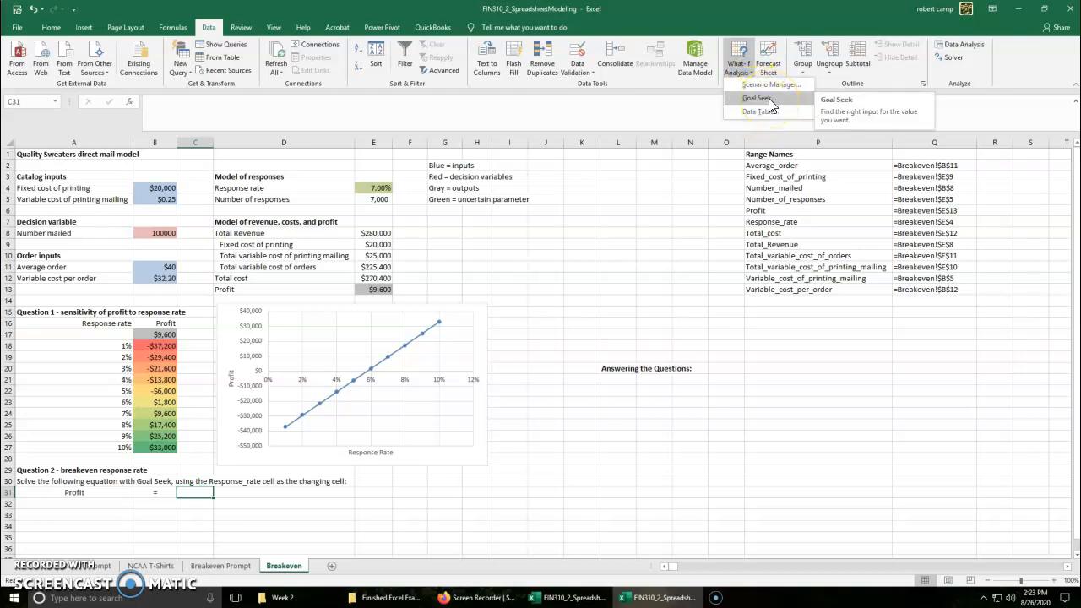
{"action": "left_click", "coordinate": [769, 98]}
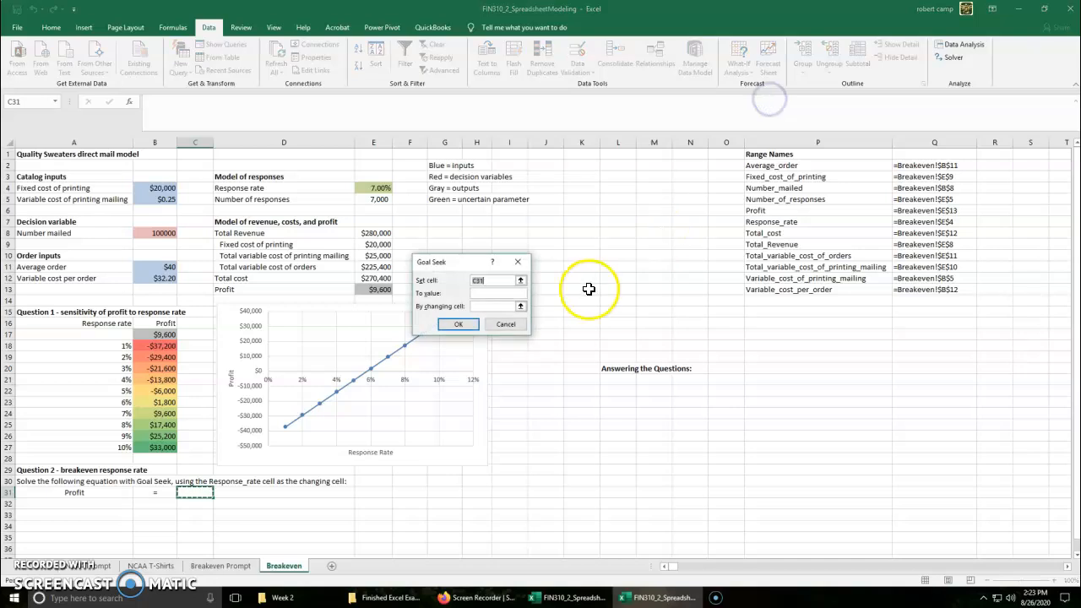
{"action": "left_click_drag", "start_coordinate": [457, 267], "coordinate": [580, 257]}
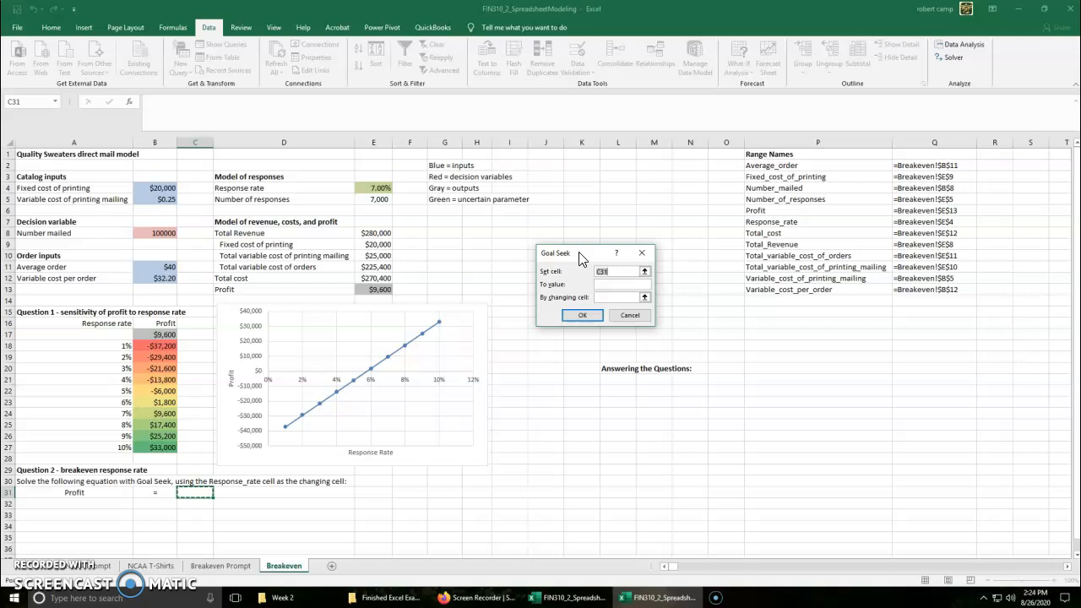
Step: Run Goal Seek to set the Profit cell E13 to 0 by changing the response rate in E4, and keep the solution
{"action": "key", "text": "BackSpace"}
{"action": "left_click", "coordinate": [377, 290]}
{"action": "left_click", "coordinate": [616, 286]}
{"action": "type", "text": "0"}
{"action": "left_click", "coordinate": [365, 187]}
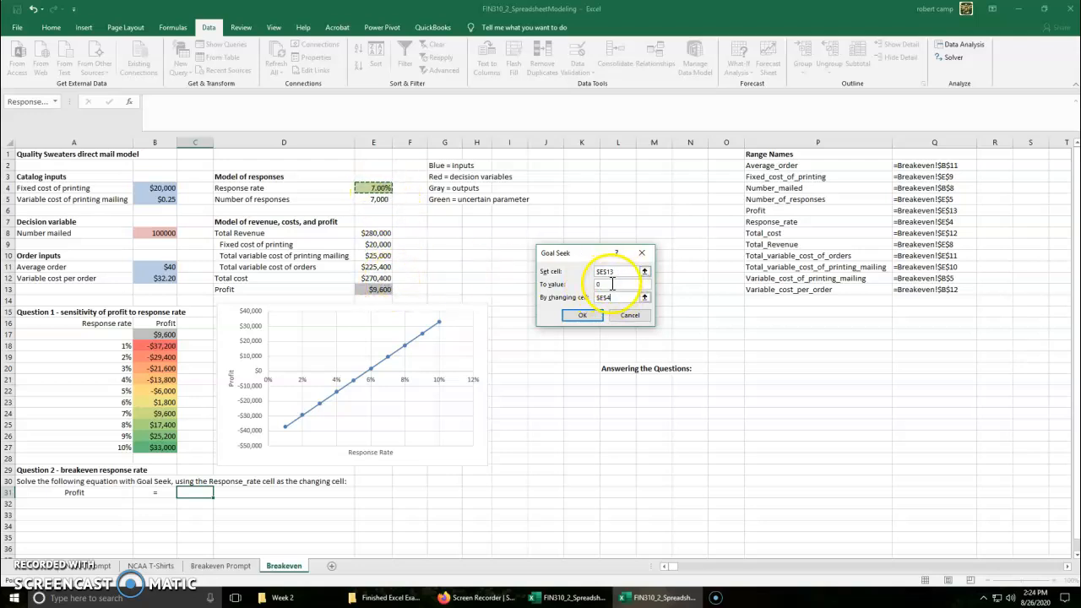
{"action": "left_click", "coordinate": [581, 315]}
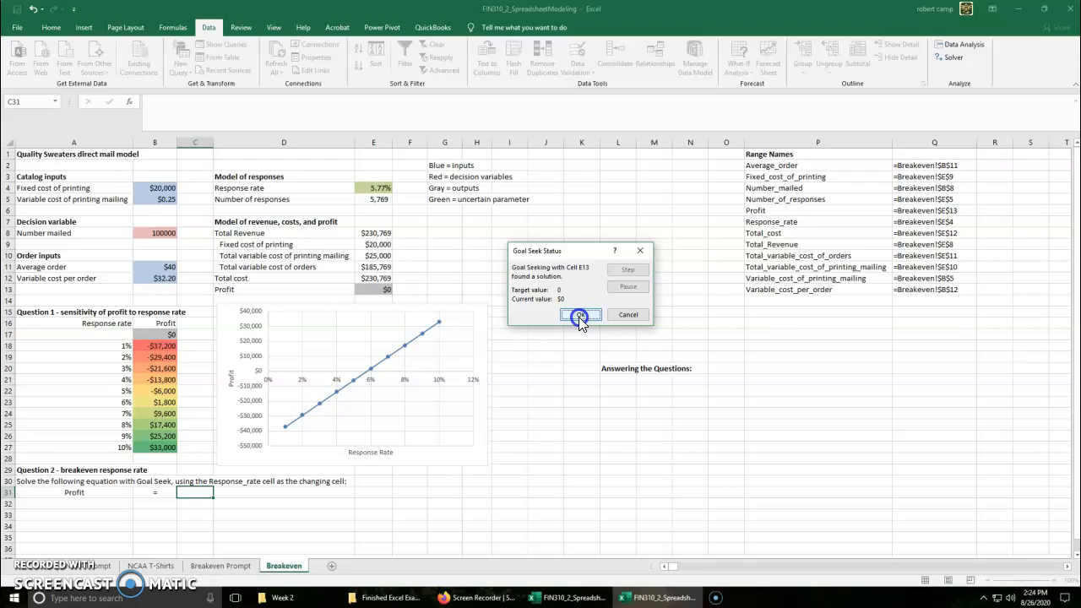
{"action": "left_click", "coordinate": [581, 315]}
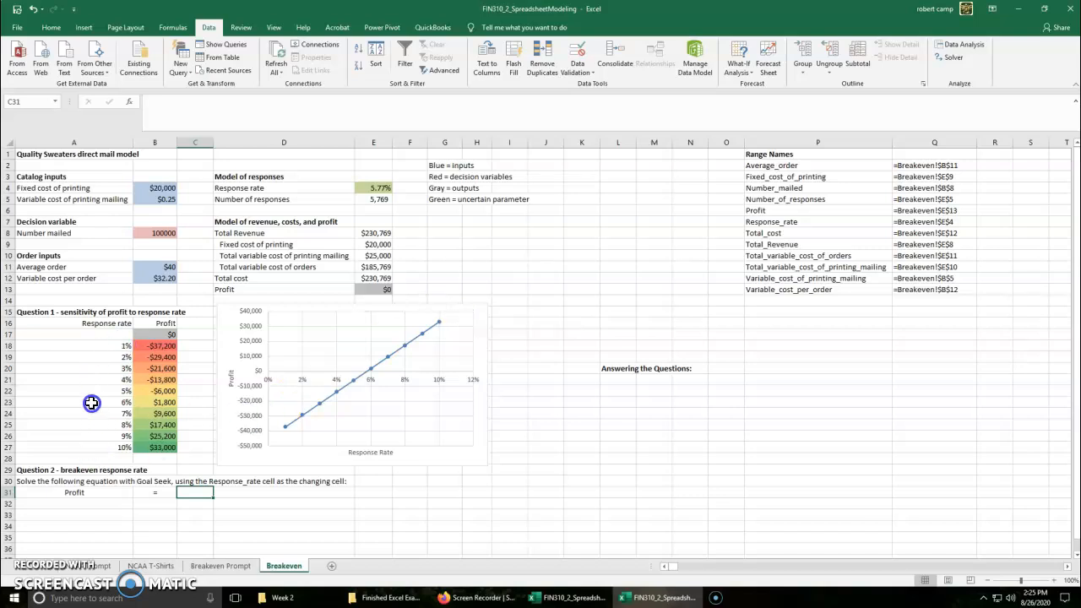
Step: Examine where profit crosses zero between the 5% and 6% rows of the sensitivity table and on the response rate chart
{"action": "left_click", "coordinate": [272, 418]}
{"action": "left_click", "coordinate": [407, 305]}
{"action": "left_click_drag", "start_coordinate": [122, 413], "coordinate": [145, 415]}
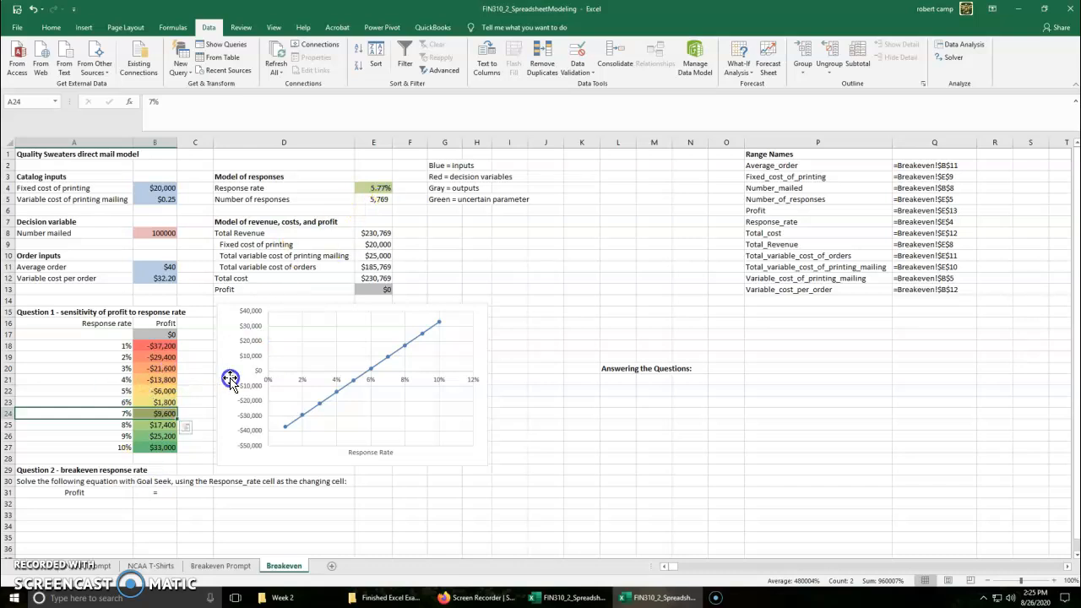
{"action": "left_click_drag", "start_coordinate": [114, 391], "coordinate": [147, 399]}
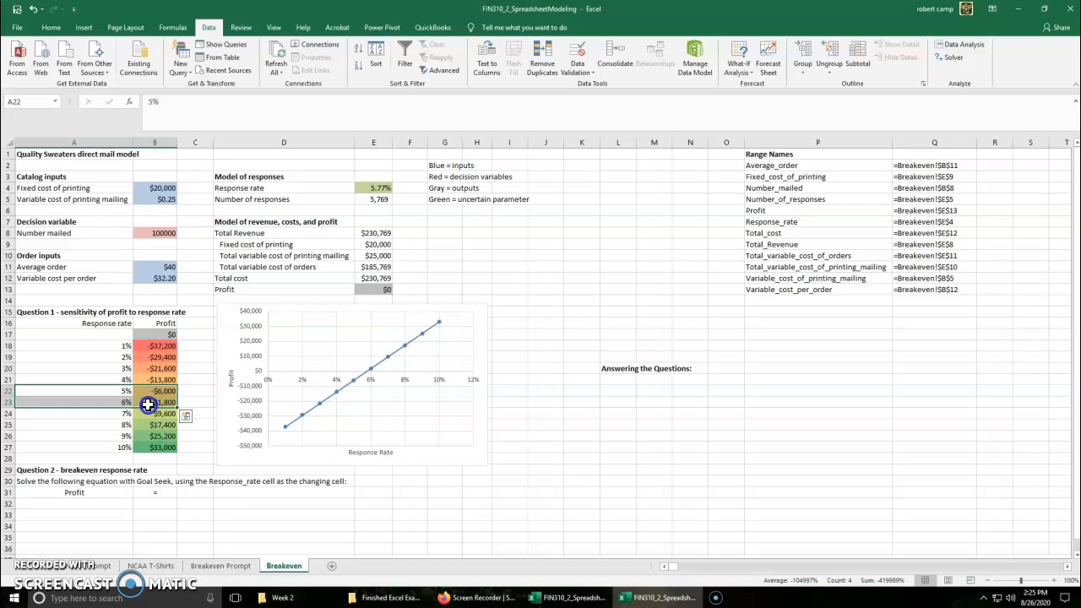
{"action": "left_click", "coordinate": [214, 482]}
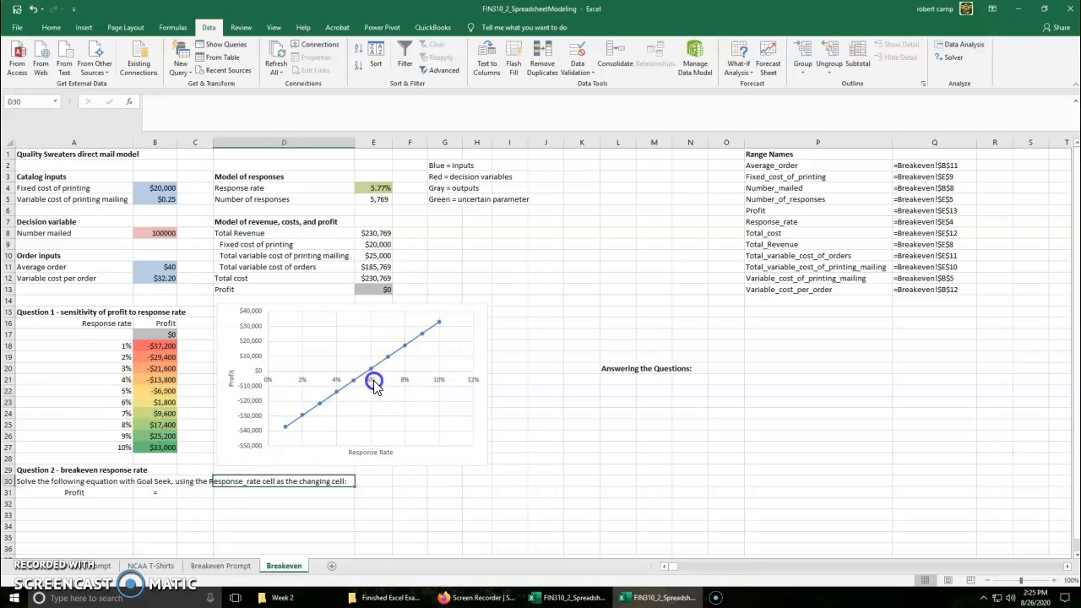
{"action": "mouse_move", "coordinate": [368, 379]}
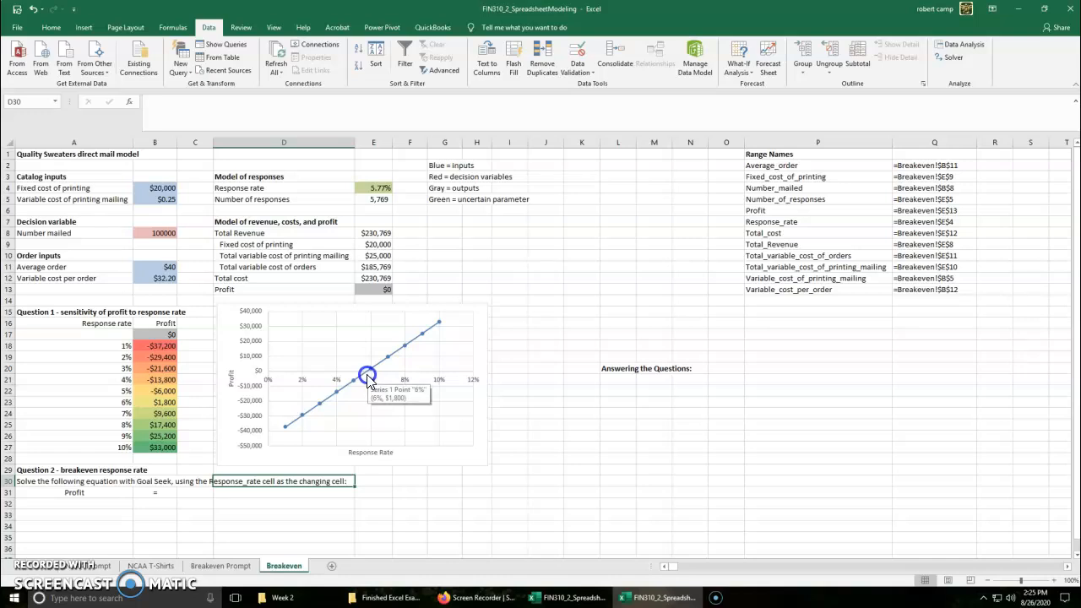
{"action": "left_click", "coordinate": [452, 510]}
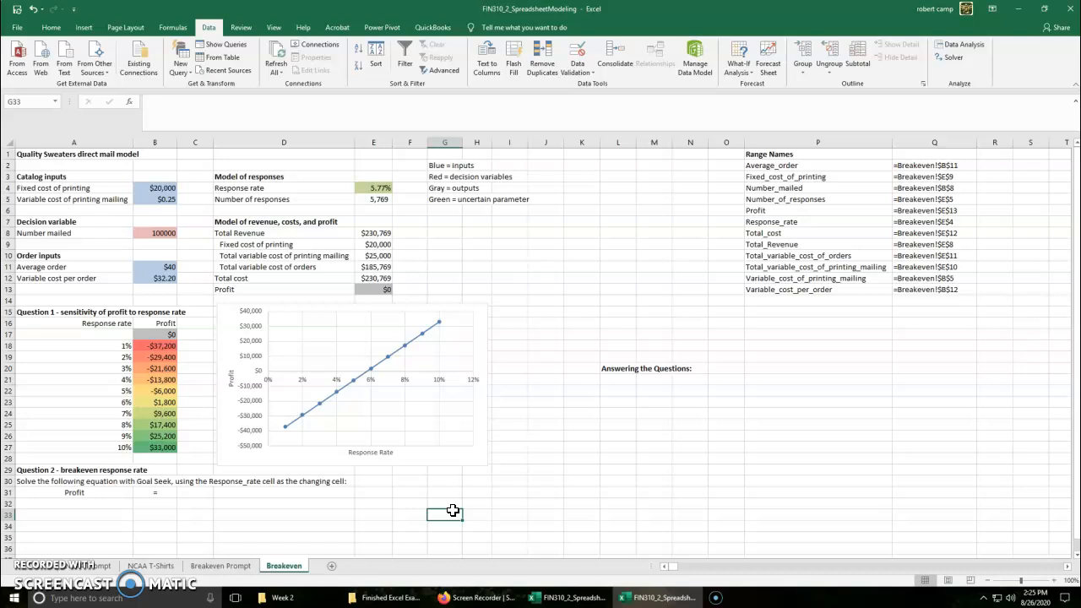
Step: Enter the first answer in L21 as "1. as the response rate increases, profit increases"
{"action": "left_click", "coordinate": [630, 379]}
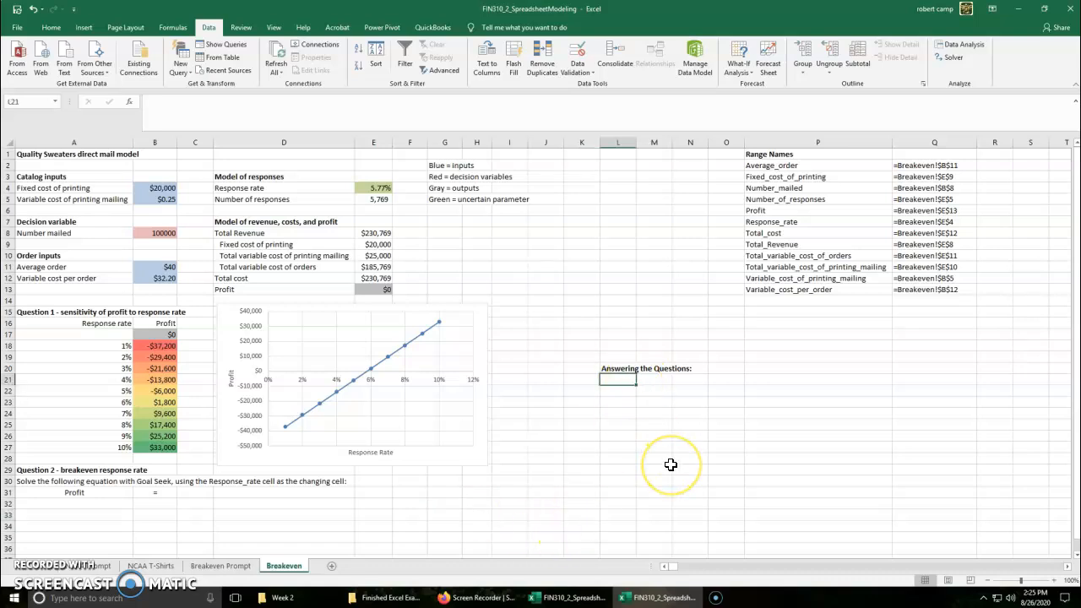
{"action": "type", "text": "1."}
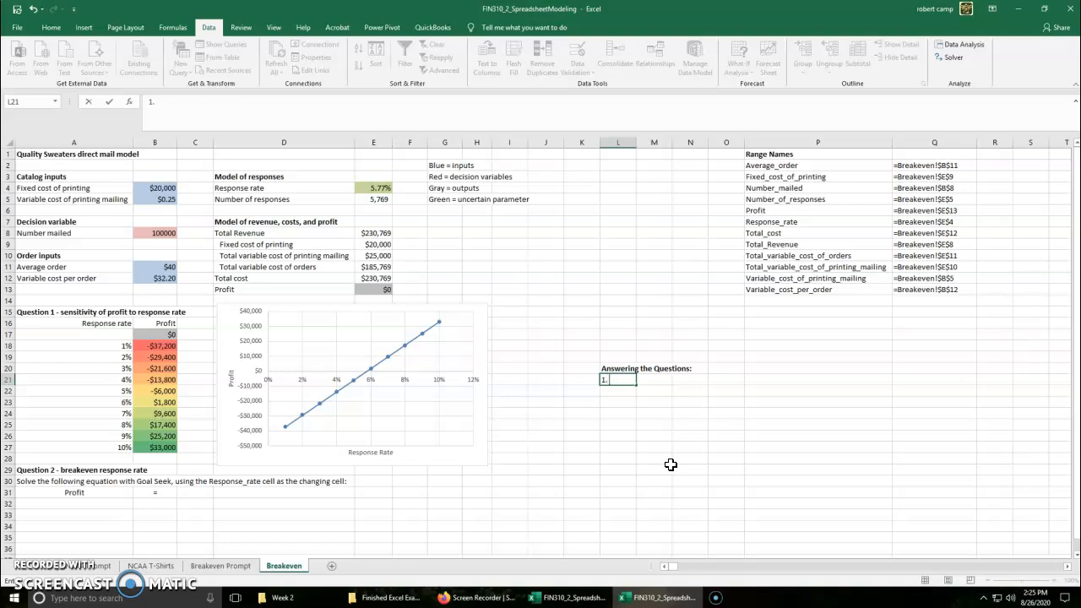
{"action": "type", "text": " as the response rate increases, profit increases"}
{"action": "key", "text": "ctrl+Return"}
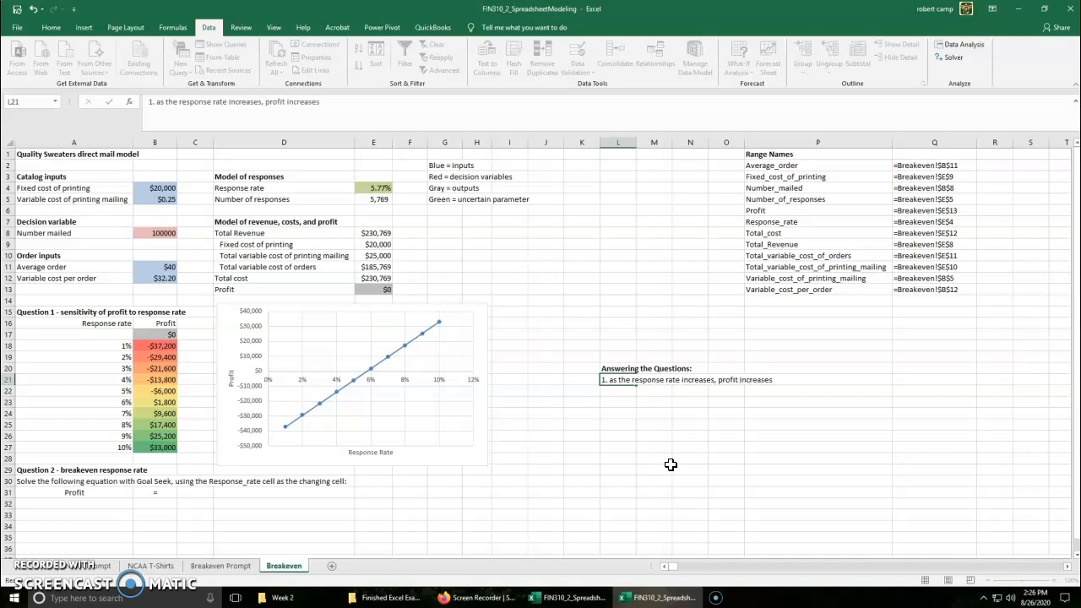
Step: Enter the second answer in L22 as "2. 5.77%"
{"action": "key", "text": "Return"}
{"action": "type", "text": "2."}
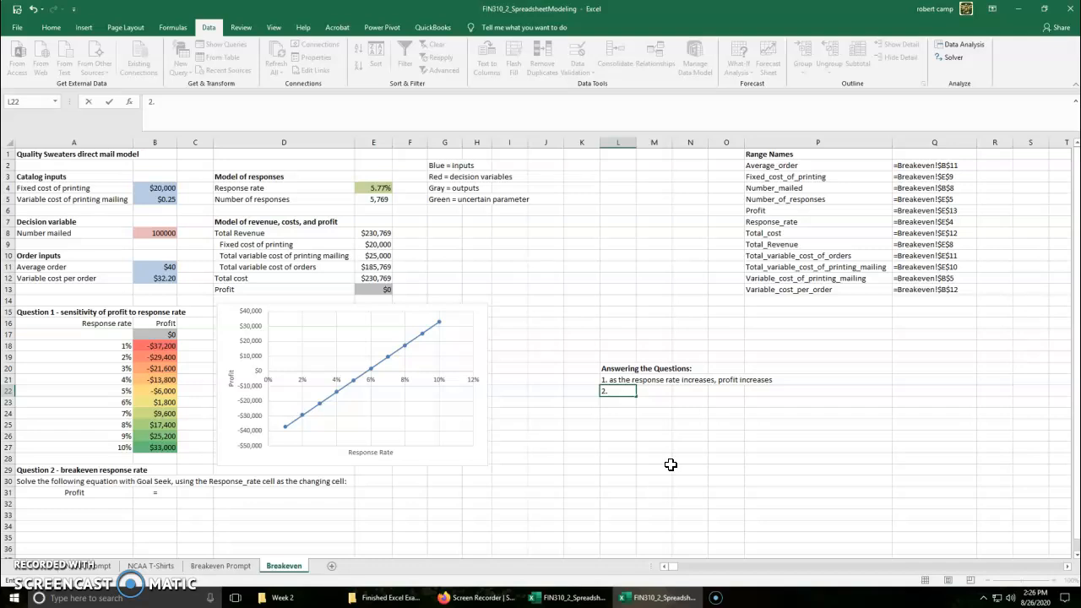
{"action": "type", "text": " 5.77%"}
{"action": "key", "text": "Return"}
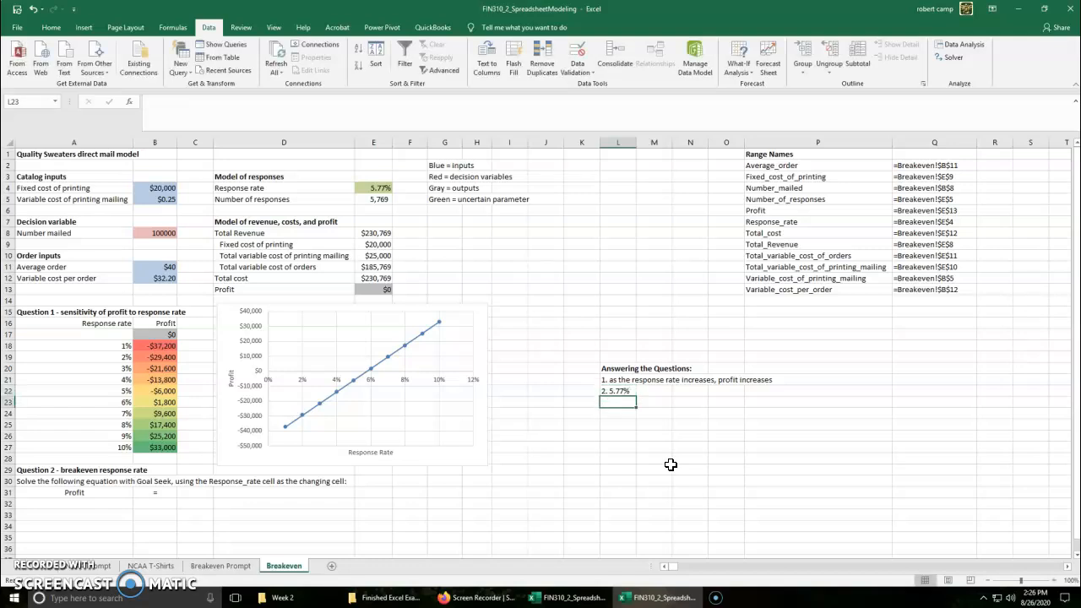
Step: Start the third answer in L23 with the number 3
{"action": "type", "text": "3."}
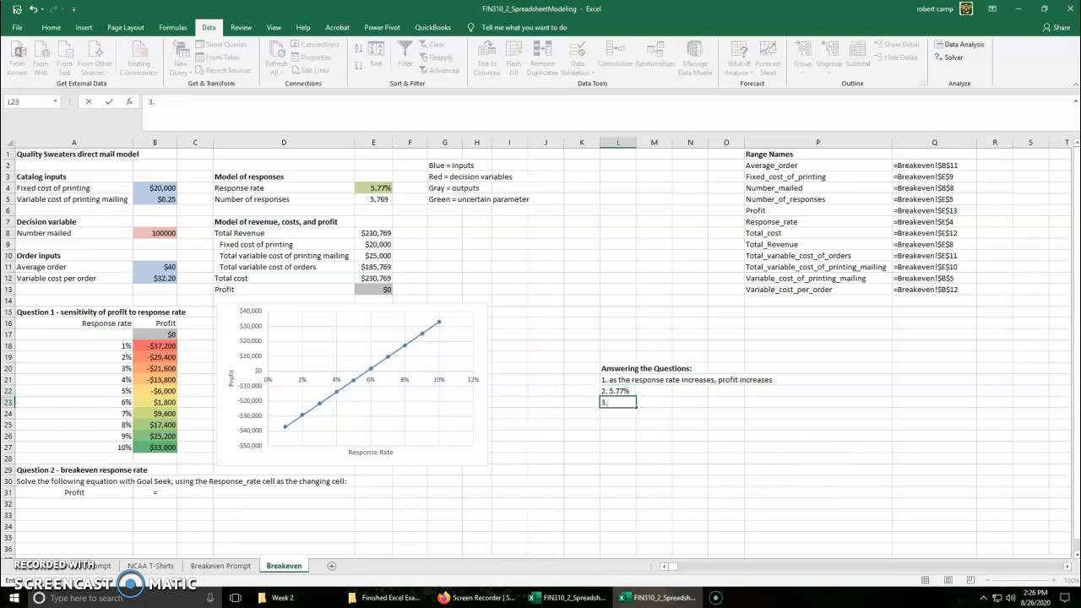
{"action": "key", "text": "Return"}
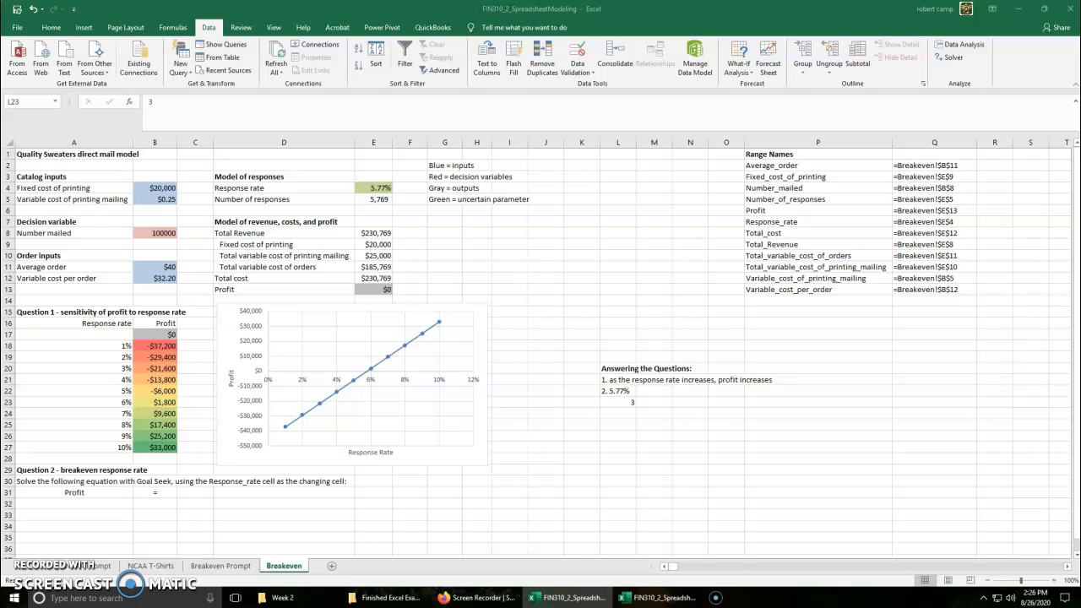
{"action": "left_click", "coordinate": [731, 462]}
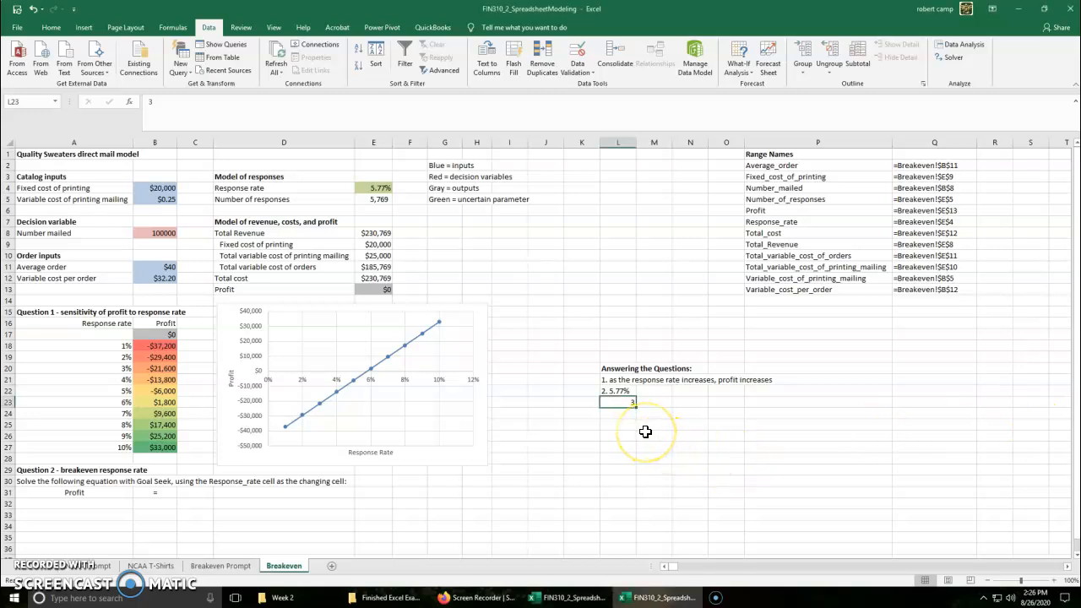
{"action": "type", "text": "3."}
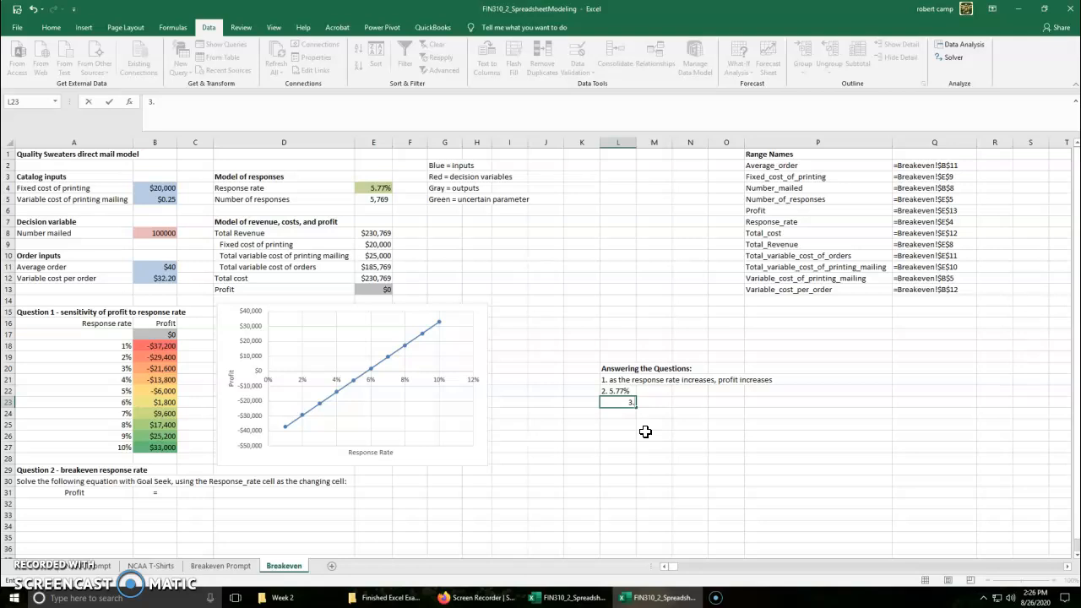
{"action": "key", "text": "Return"}
{"action": "left_click", "coordinate": [628, 402]}
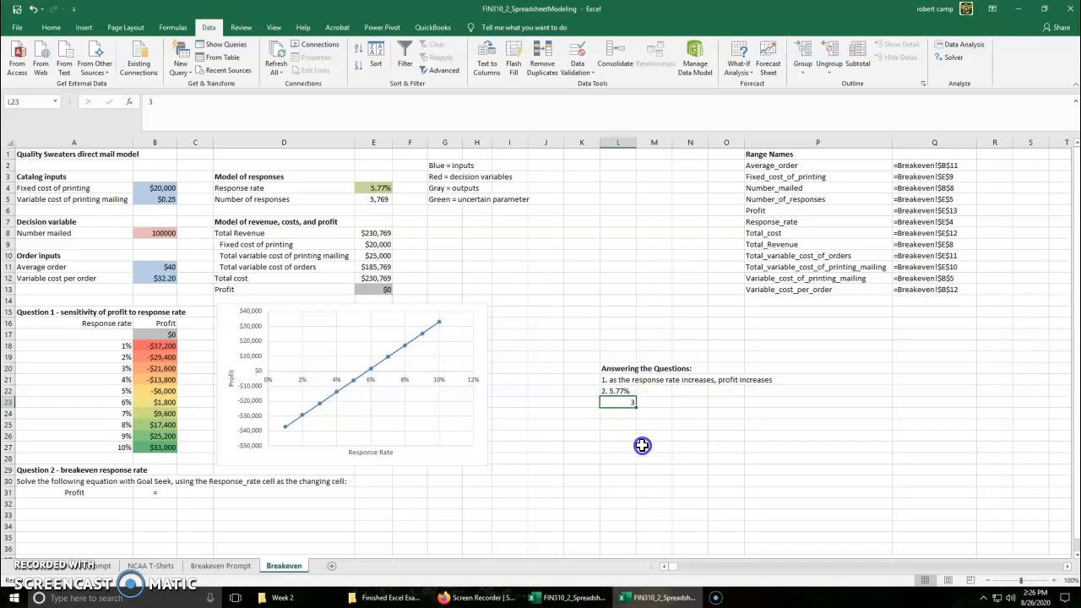
Step: Check the profit at 3% and complete L23 as "3. No, the campaign should not be undertaken because we are going to lose $21,600"
{"action": "left_click", "coordinate": [160, 368]}
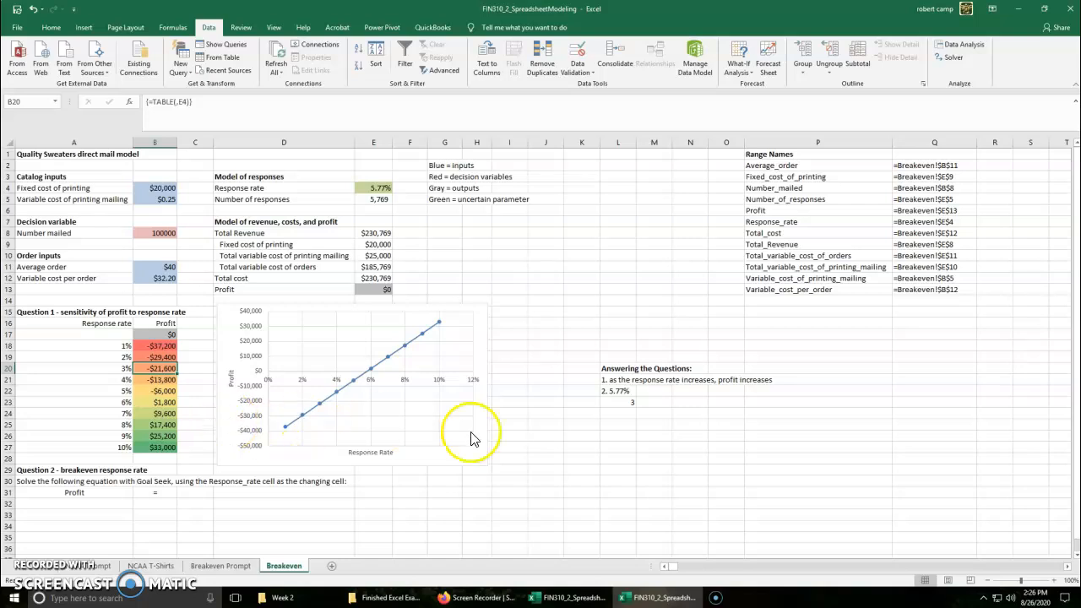
{"action": "left_click", "coordinate": [614, 397]}
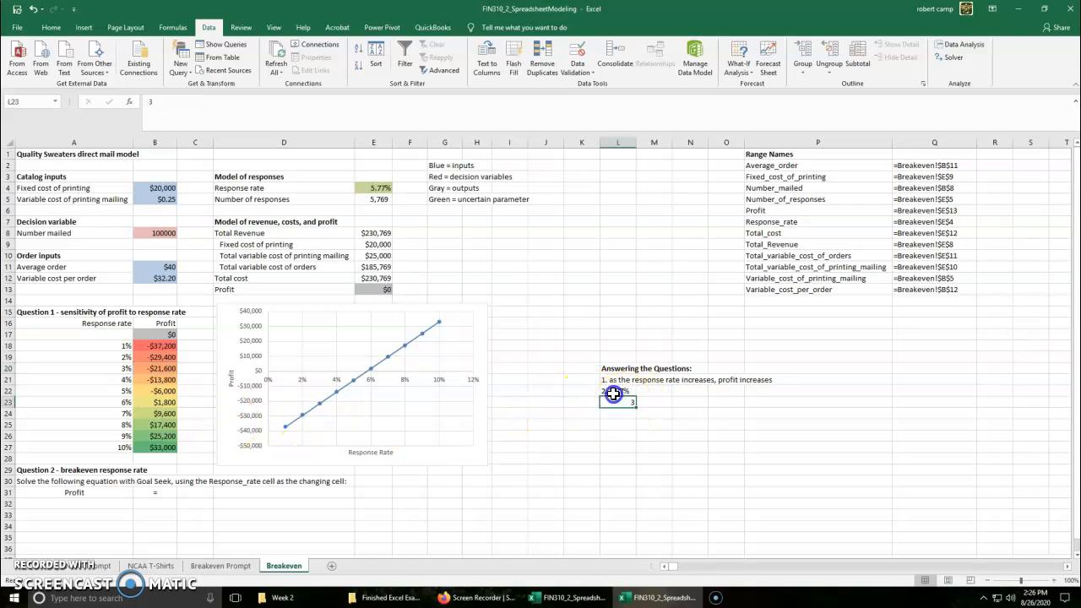
{"action": "left_click", "coordinate": [252, 105]}
{"action": "type", "text": "."}
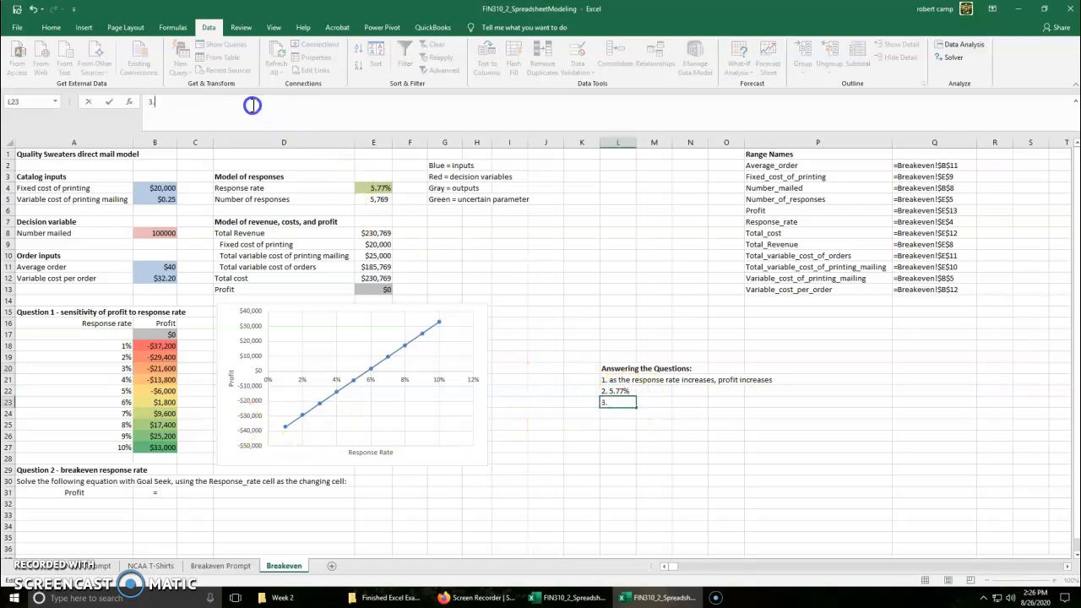
{"action": "type", "text": " No, the campaign should not bv"}
{"action": "key", "text": "BackSpace"}
{"action": "type", "text": "e undt"}
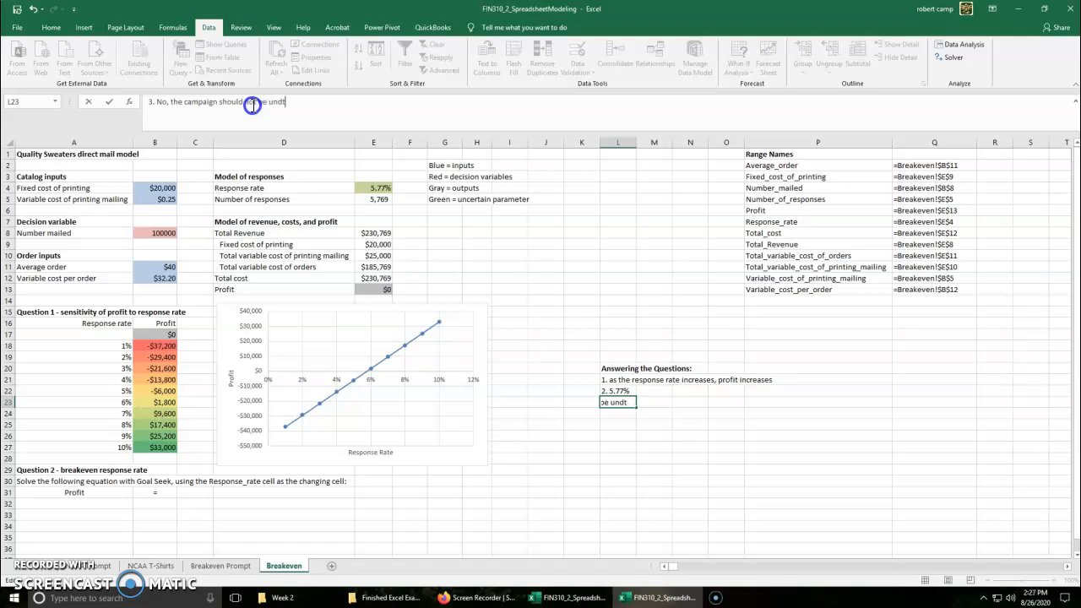
{"action": "key", "text": "BackSpace"}
{"action": "type", "text": "ertaken because we are going to los"}
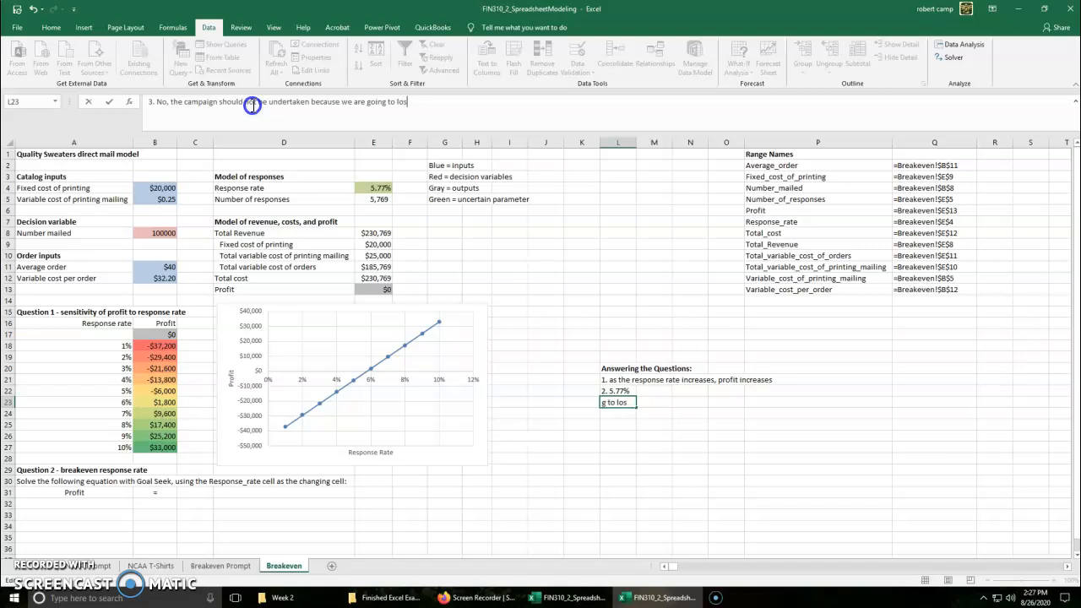
{"action": "type", "text": "se $21,600"}
{"action": "key", "text": "Return"}
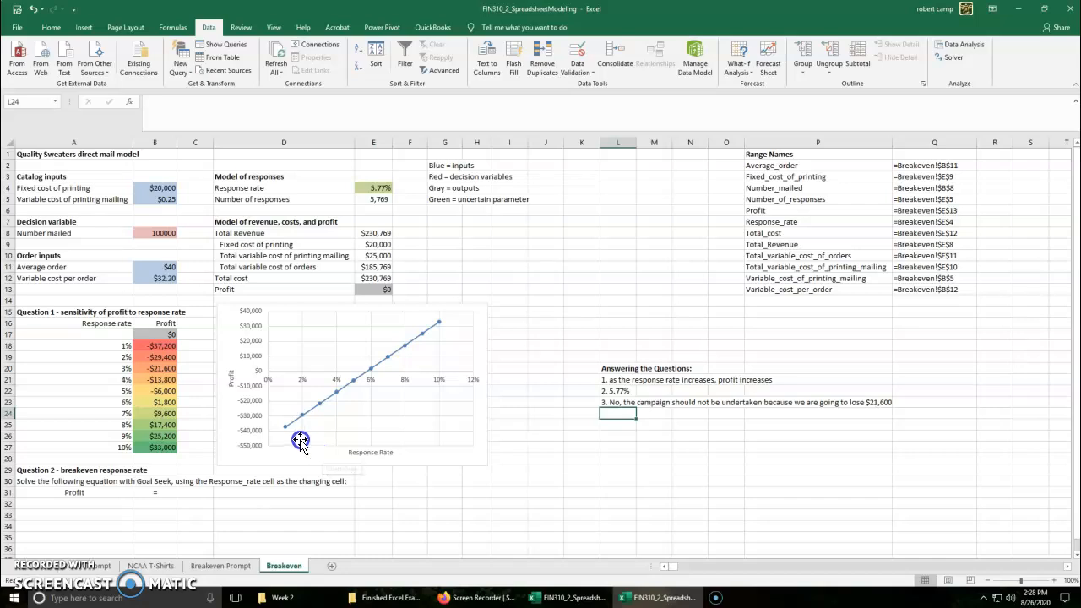
Step: Set the fixed cost of printing in B4 to 15,000 and review the profit sensitivity table
{"action": "left_click", "coordinate": [157, 187]}
{"action": "double_click", "coordinate": [170, 103]}
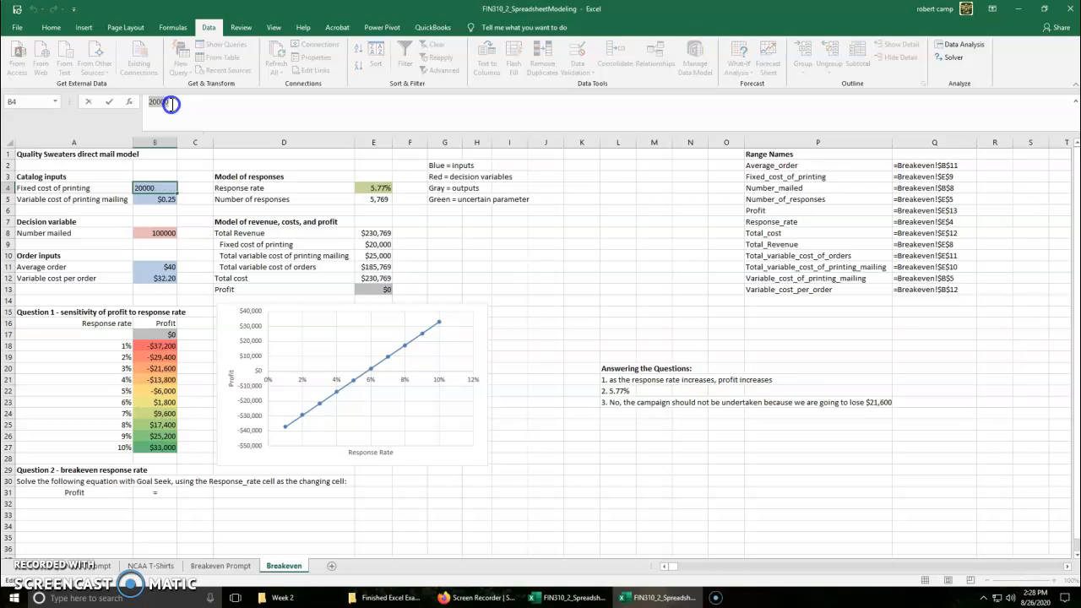
{"action": "type", "text": "15,0"}
{"action": "type", "text": "00"}
{"action": "key", "text": "Return"}
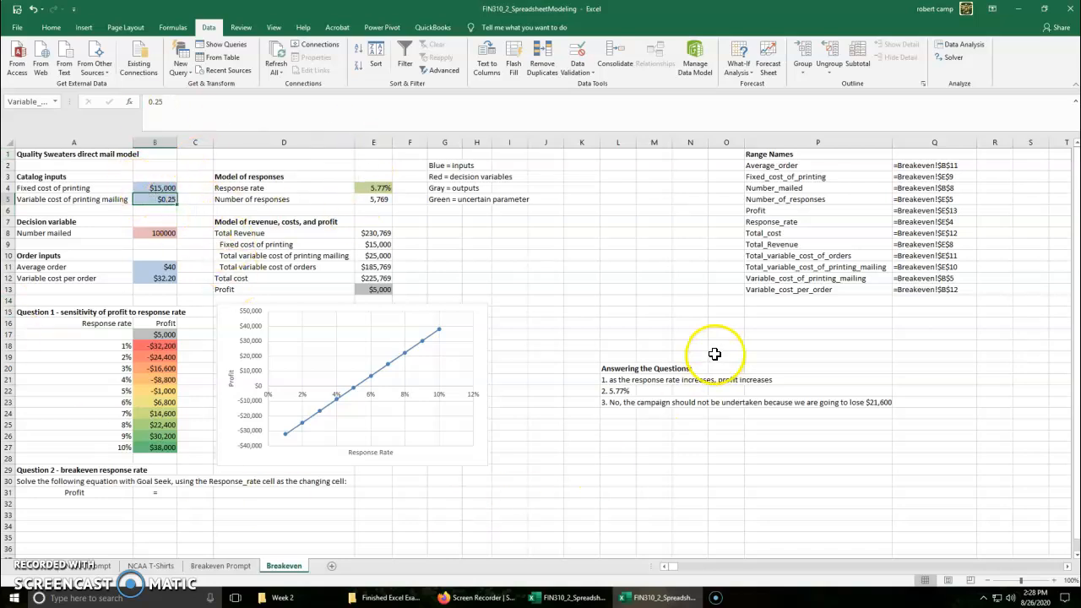
{"action": "left_click_drag", "start_coordinate": [89, 323], "coordinate": [153, 454]}
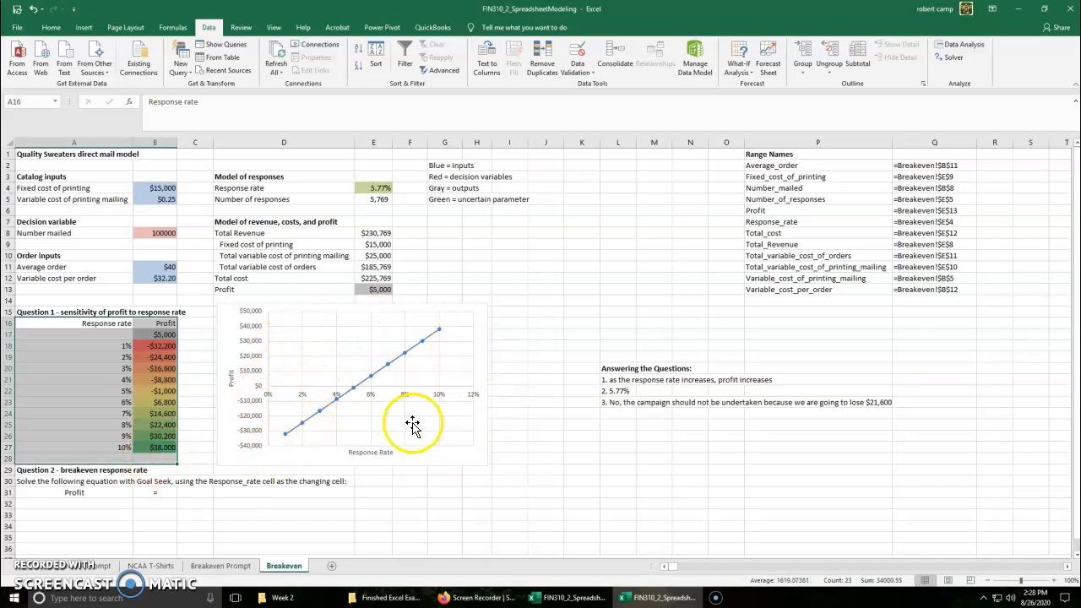
{"action": "left_click", "coordinate": [442, 525]}
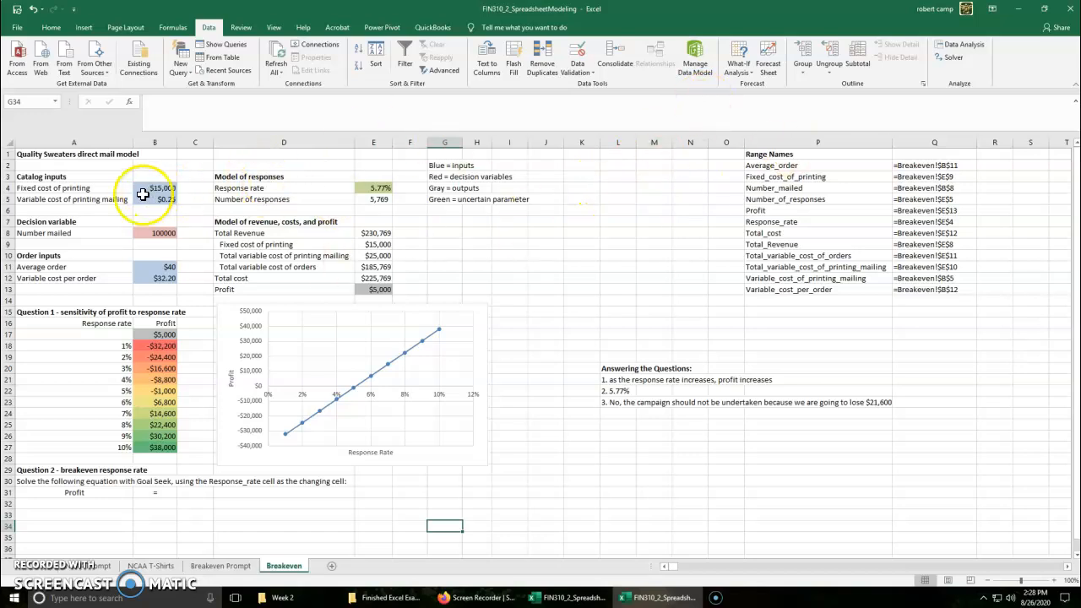
Step: Run Goal Seek to bring Profit in E13 to 0 by changing the response rate in E4, and keep the solution
{"action": "left_click", "coordinate": [739, 57]}
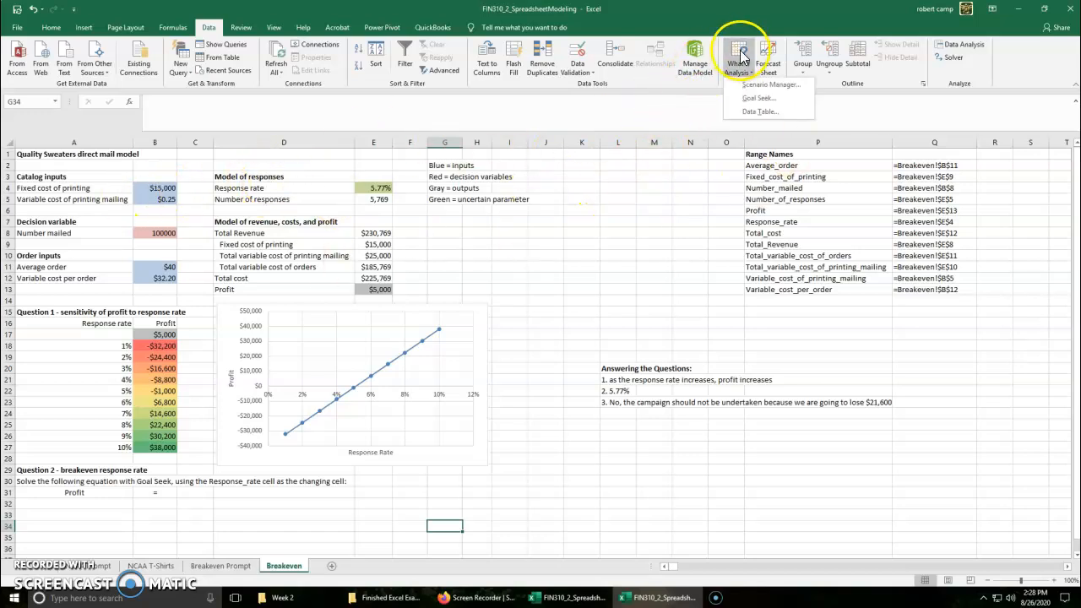
{"action": "left_click", "coordinate": [758, 97]}
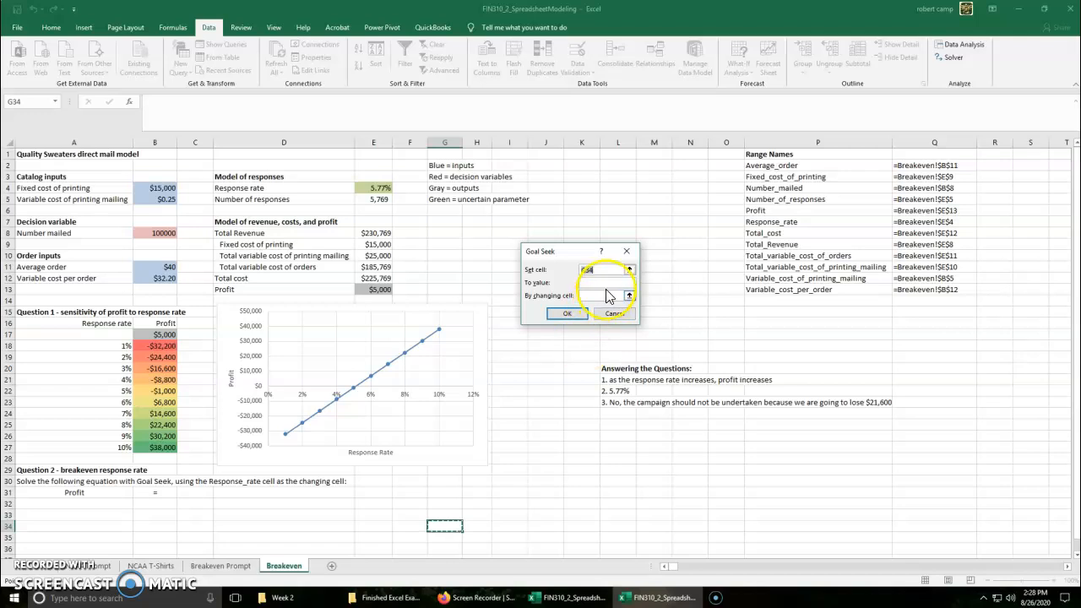
{"action": "left_click", "coordinate": [388, 289]}
{"action": "left_click", "coordinate": [602, 282]}
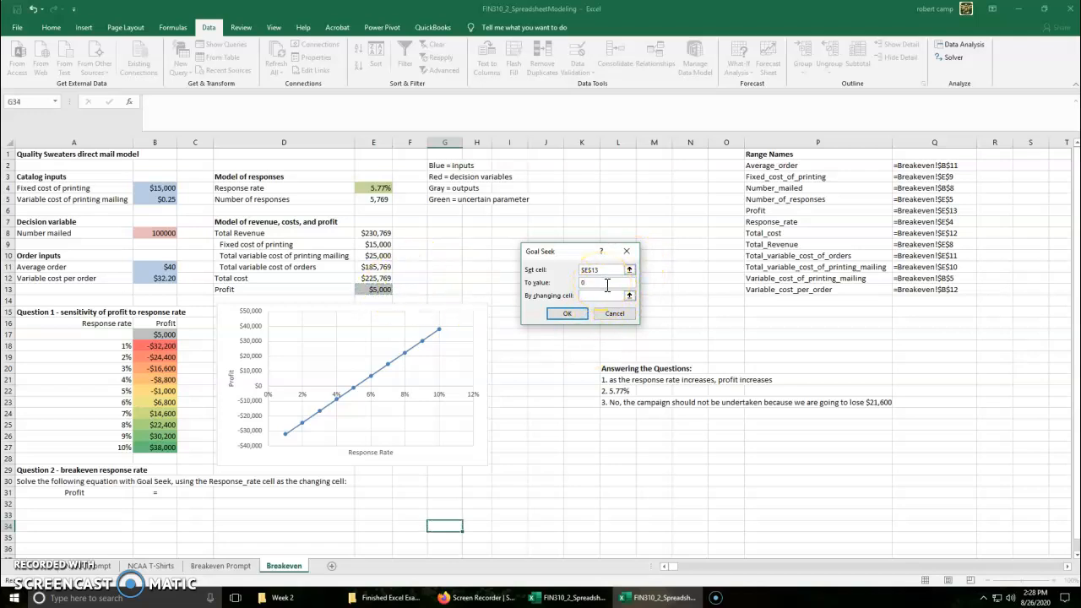
{"action": "left_click", "coordinate": [604, 295]}
{"action": "left_click", "coordinate": [375, 187]}
{"action": "left_click", "coordinate": [553, 311]}
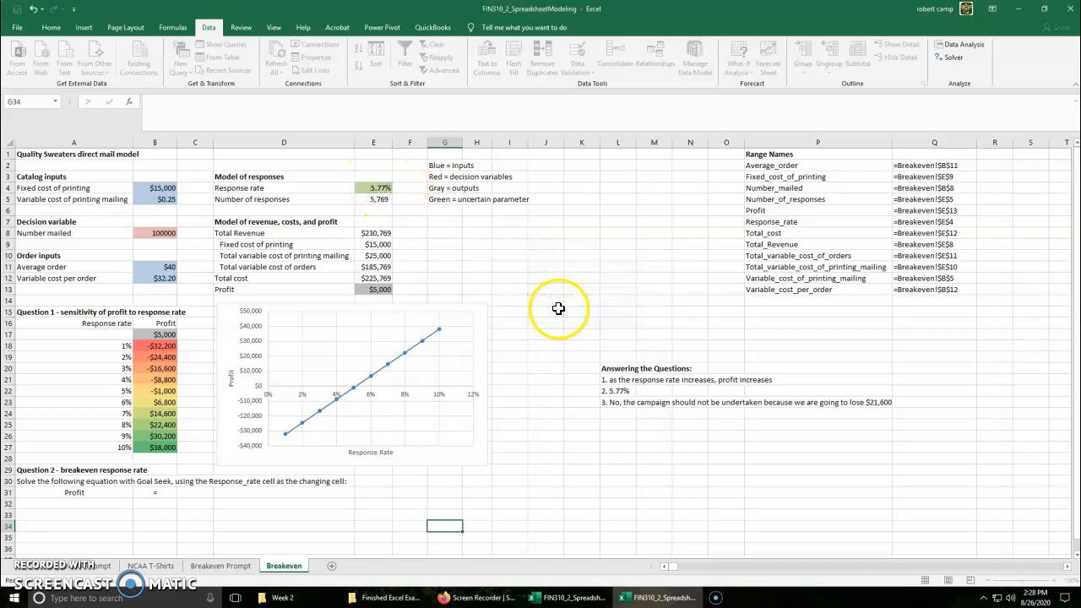
{"action": "left_click", "coordinate": [564, 314]}
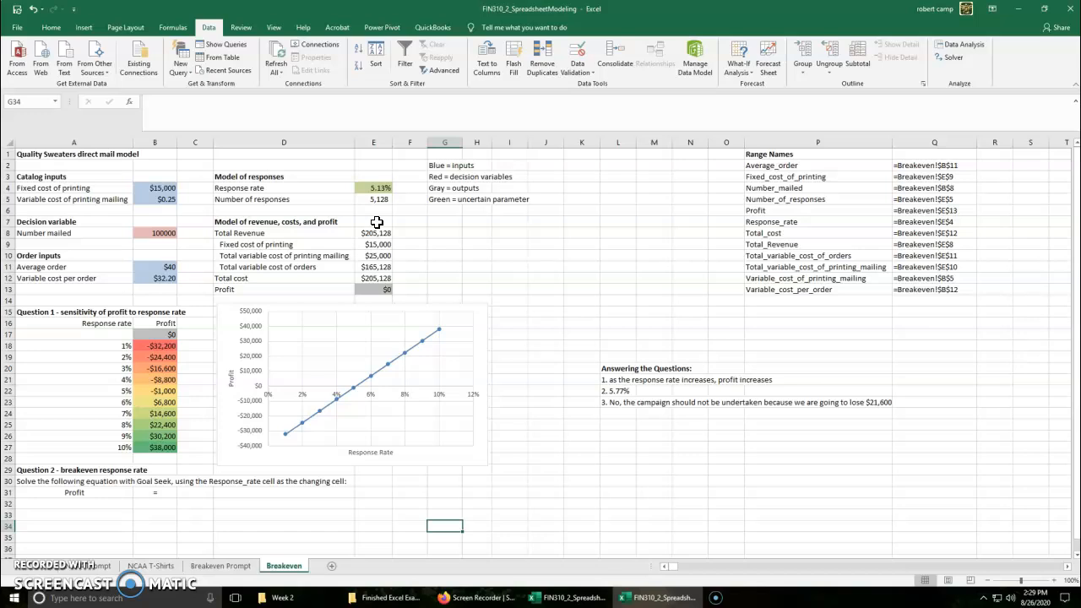
Step: Set the fixed cost of printing in B4 back to $20,000
{"action": "left_click", "coordinate": [160, 188]}
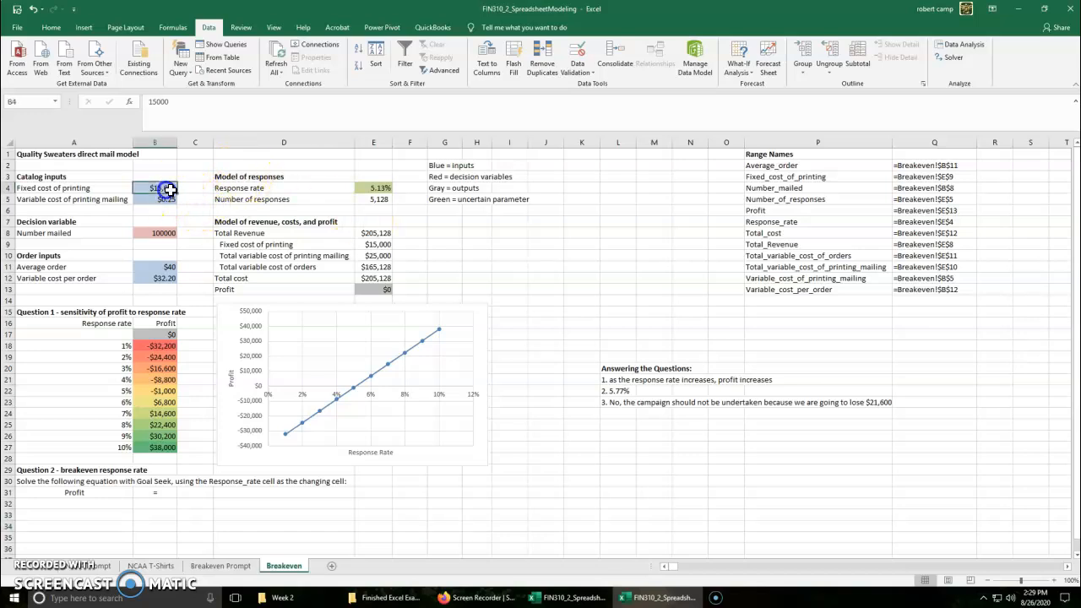
{"action": "type", "text": "20,"}
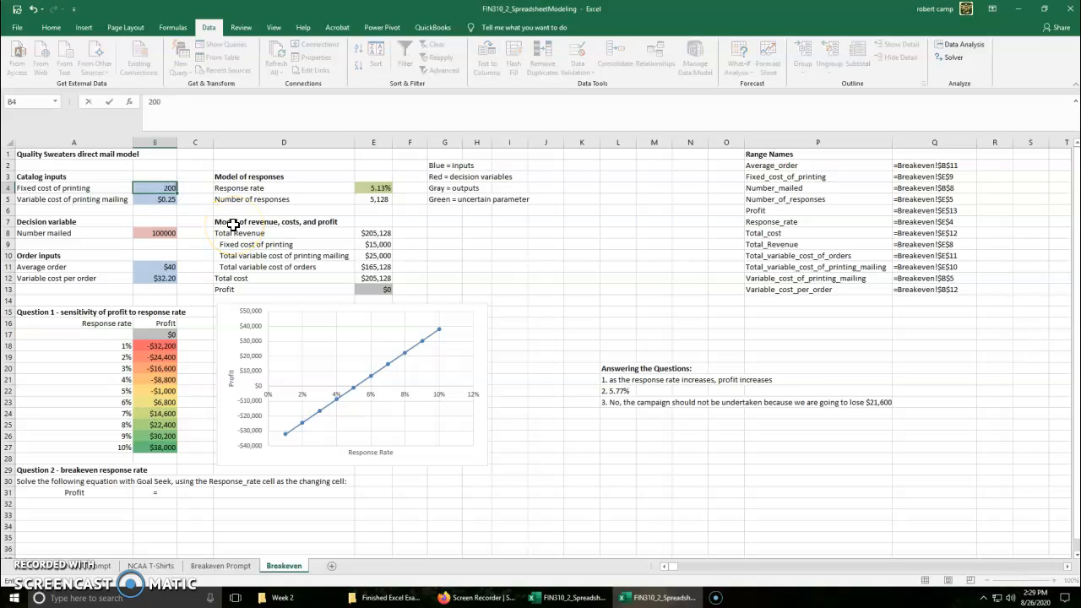
{"action": "type", "text": "0000"}
{"action": "key", "text": "Return"}
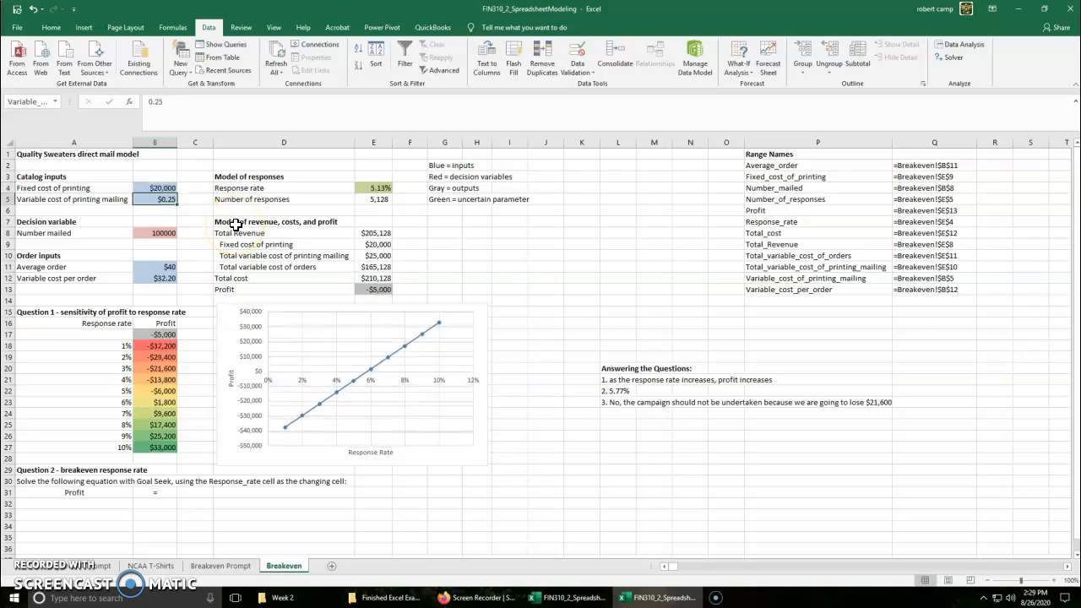
Step: Format the number mailed in B8 with a thousands separator and no decimal places
{"action": "left_click", "coordinate": [152, 232]}
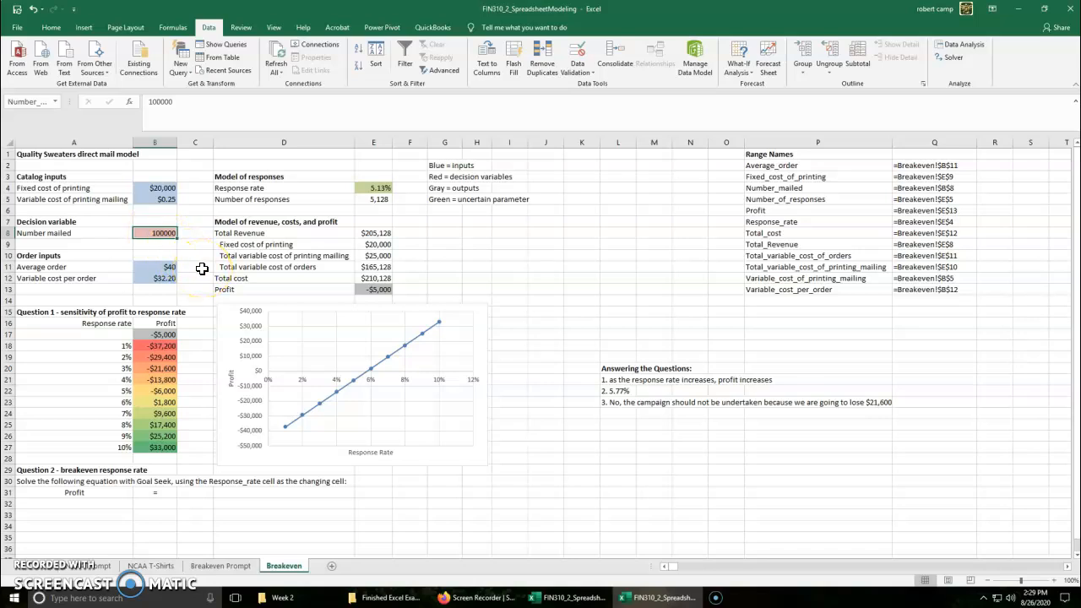
{"action": "left_click", "coordinate": [49, 27]}
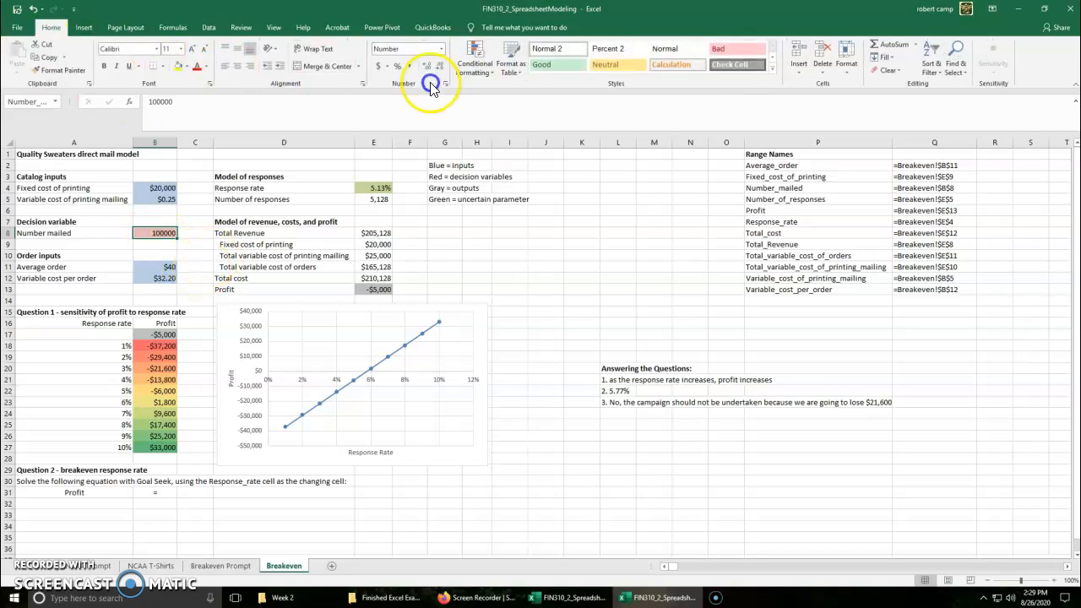
{"action": "left_click", "coordinate": [410, 66]}
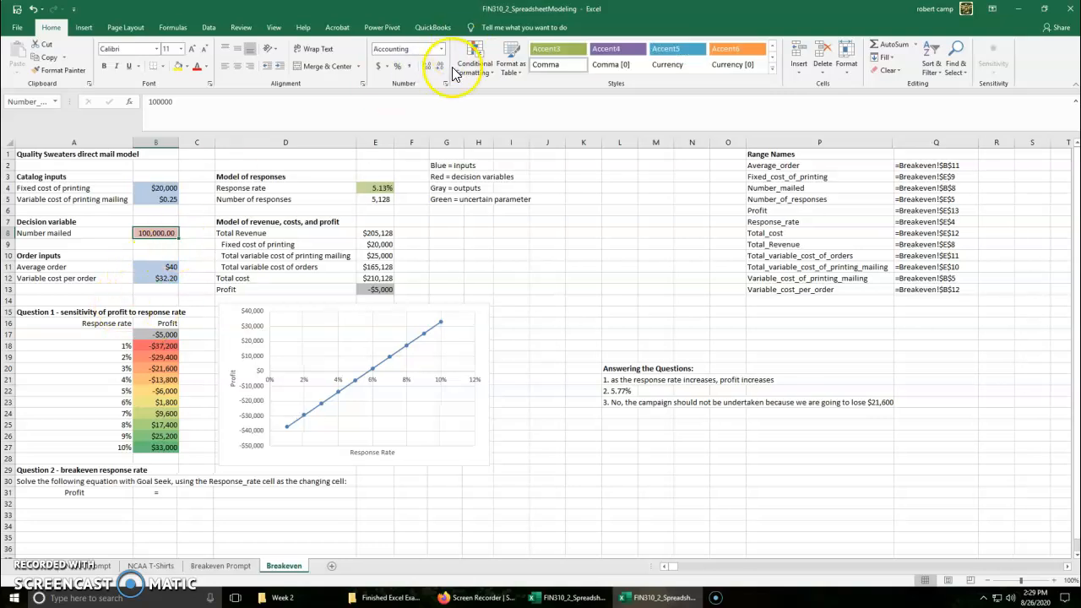
{"action": "left_click", "coordinate": [439, 66]}
{"action": "left_click", "coordinate": [439, 66]}
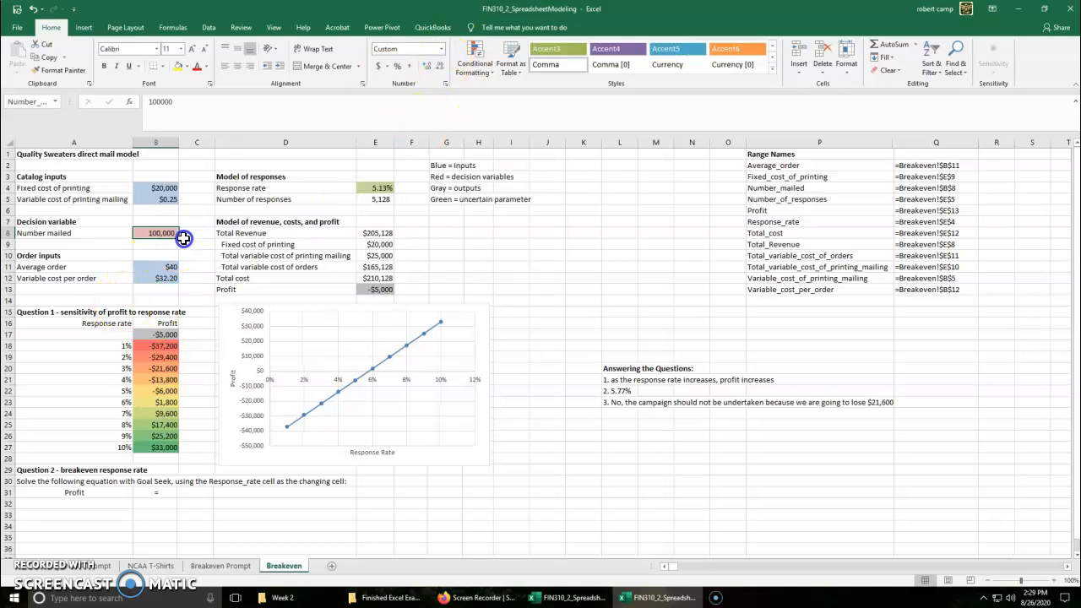
Step: Set the number mailed in B8 to 200,000
{"action": "left_click", "coordinate": [149, 101]}
{"action": "key", "text": "Delete"}
{"action": "type", "text": "2"}
{"action": "key", "text": "Return"}
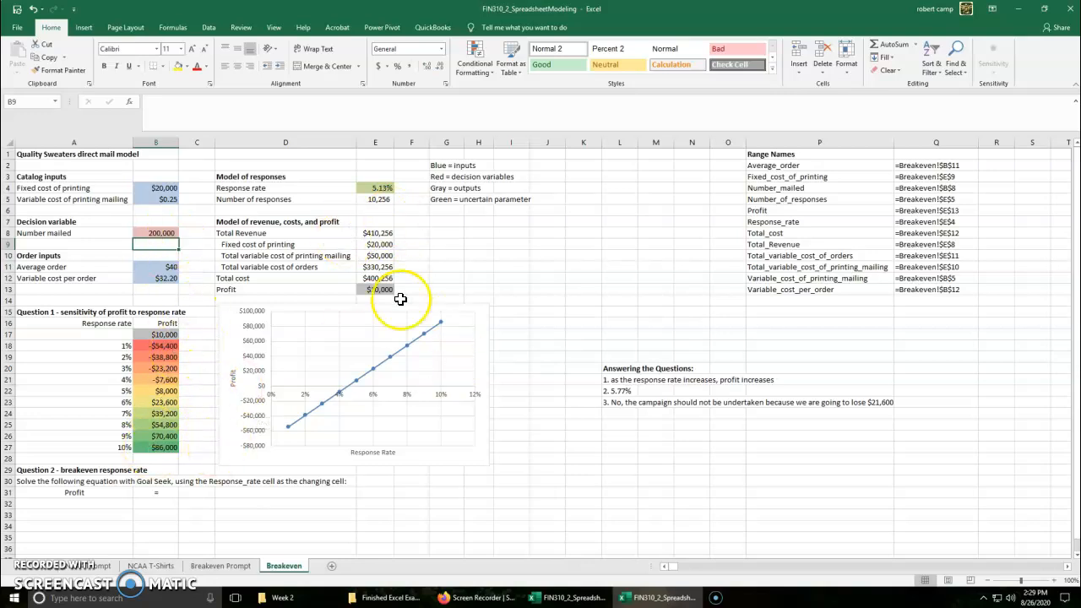
Step: Use Goal Seek for the larger mailing to set Profit in E13 to 0 by changing E4, and accept the result
{"action": "left_click", "coordinate": [380, 188]}
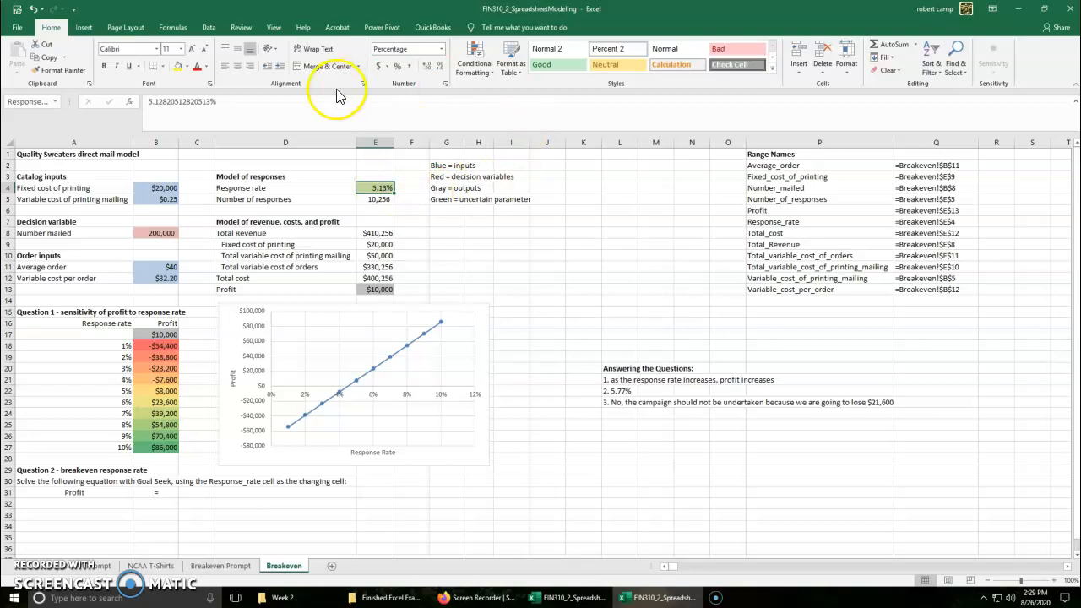
{"action": "left_click", "coordinate": [211, 27]}
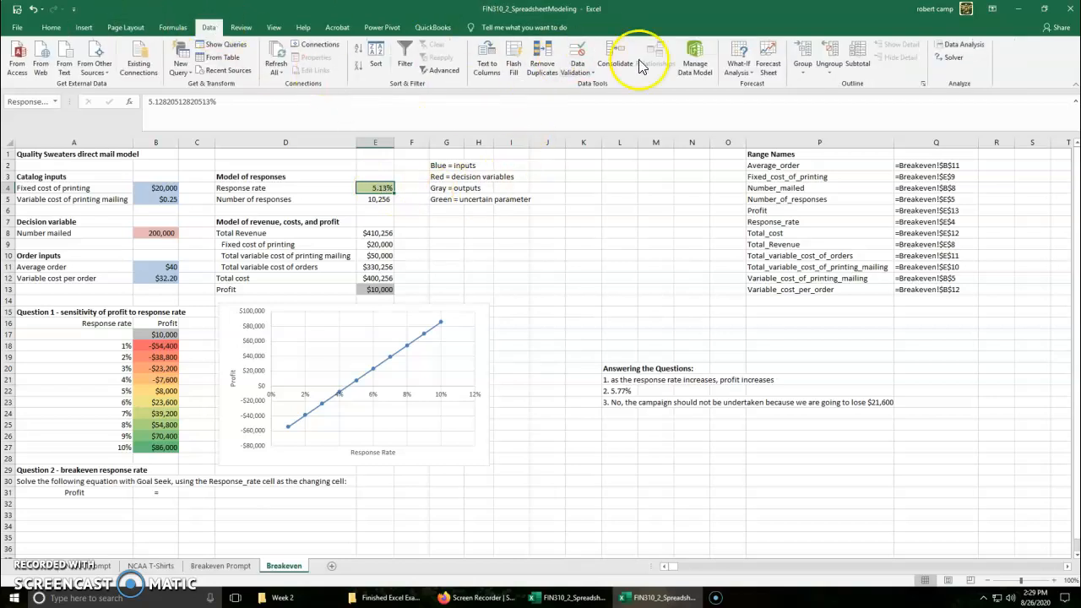
{"action": "left_click", "coordinate": [737, 60]}
{"action": "left_click", "coordinate": [758, 98]}
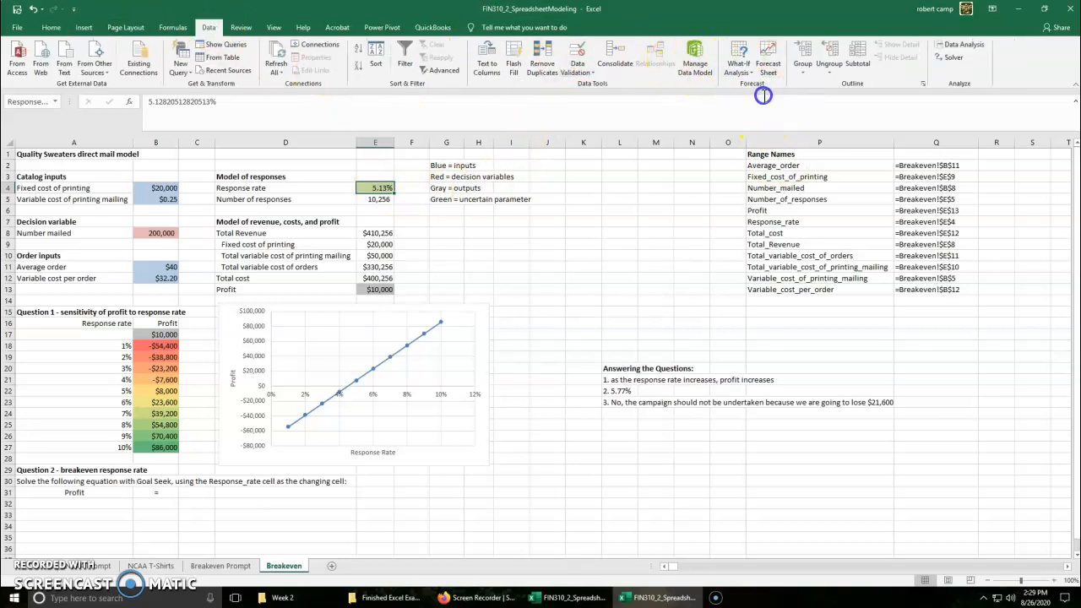
{"action": "left_click", "coordinate": [381, 287]}
{"action": "left_click", "coordinate": [595, 282]}
{"action": "left_click", "coordinate": [591, 293]}
{"action": "left_click", "coordinate": [371, 188]}
{"action": "left_click", "coordinate": [557, 311]}
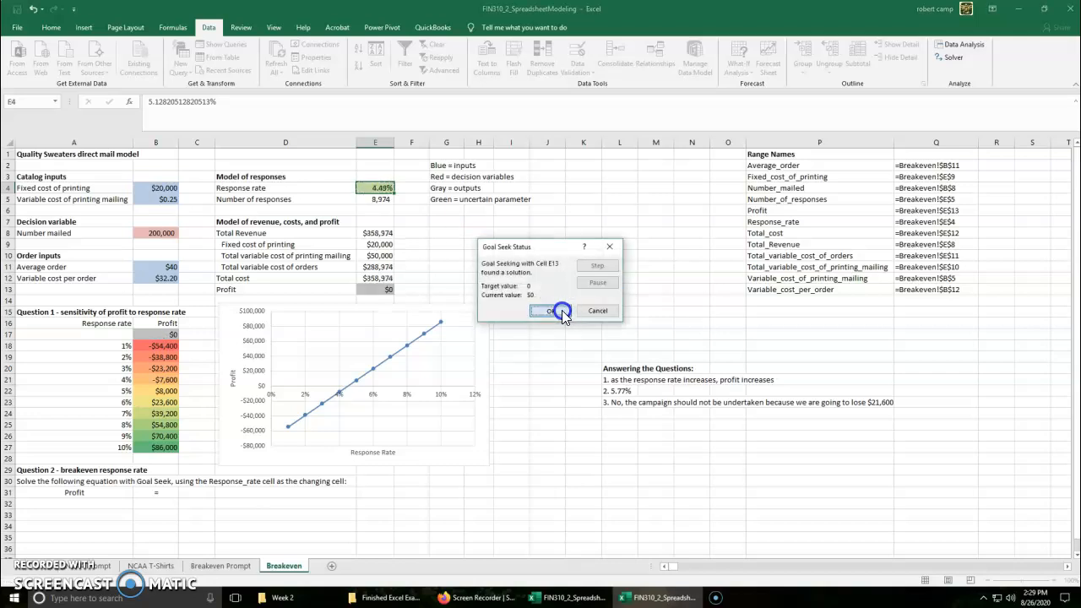
{"action": "left_click", "coordinate": [561, 310]}
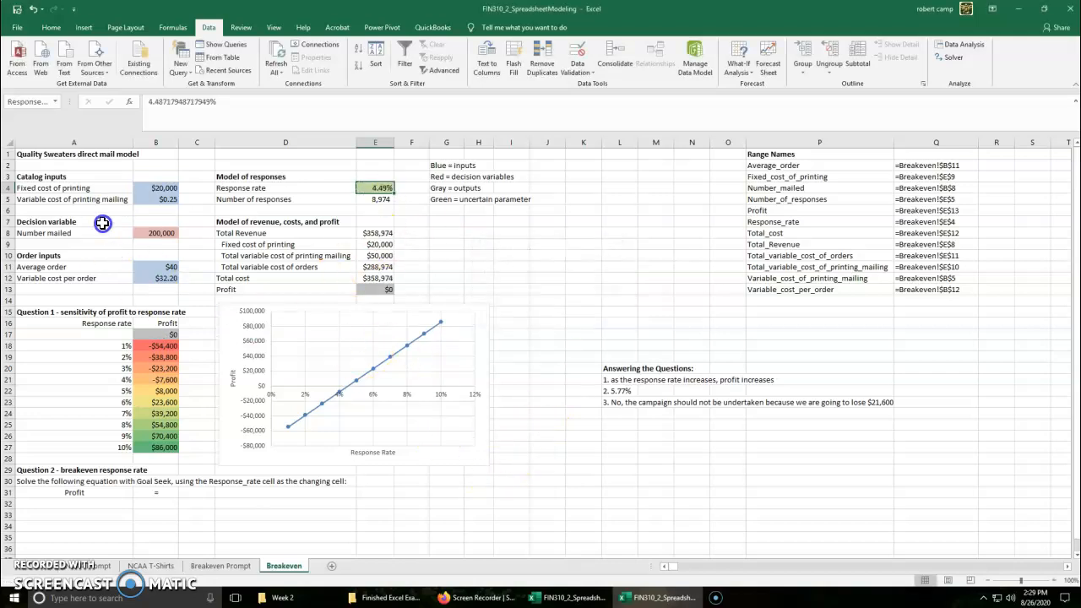
Step: Set the response rate in E4 to 3% and check the profit for the larger mailing
{"action": "key", "text": "ctrl+z"}
{"action": "left_click", "coordinate": [376, 200]}
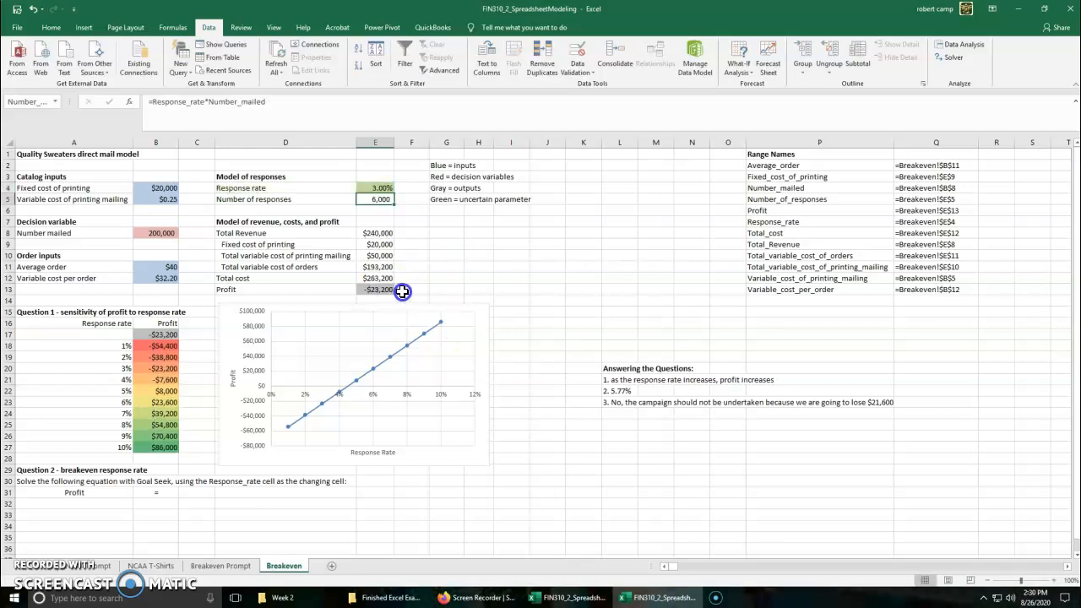